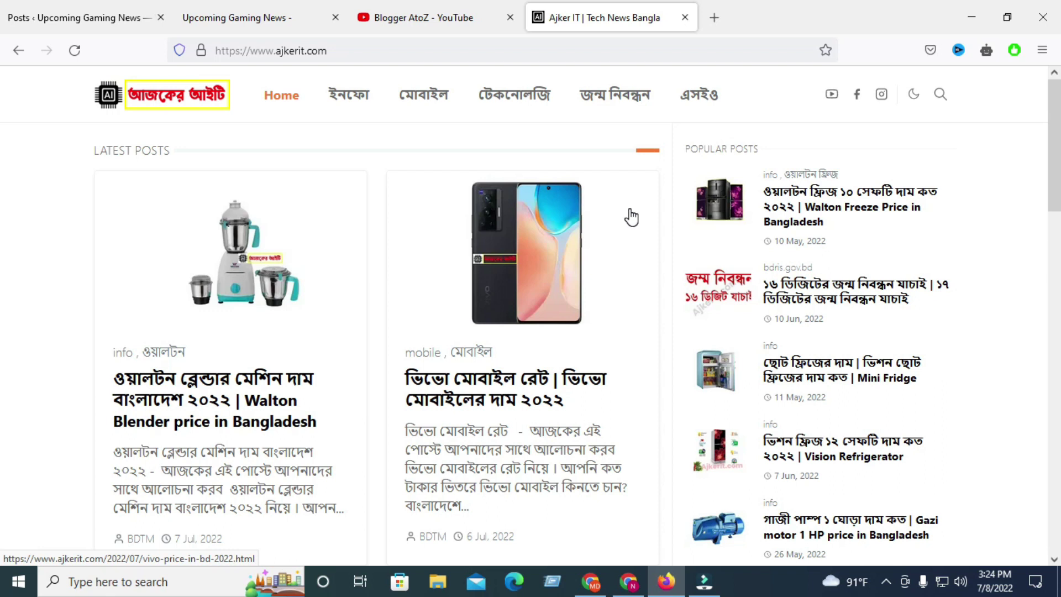
Look through the latest and popular posts on the ajkerit.com home page
scroll(679, 203, "down", 2)
scroll(718, 210, "up", 2)
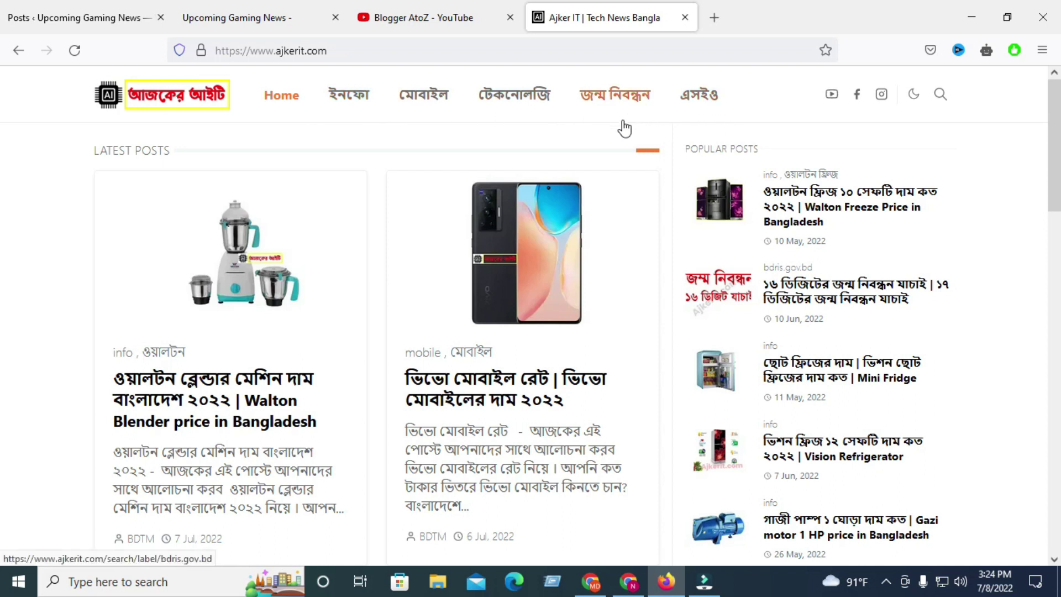
scroll(585, 363, "down", 3)
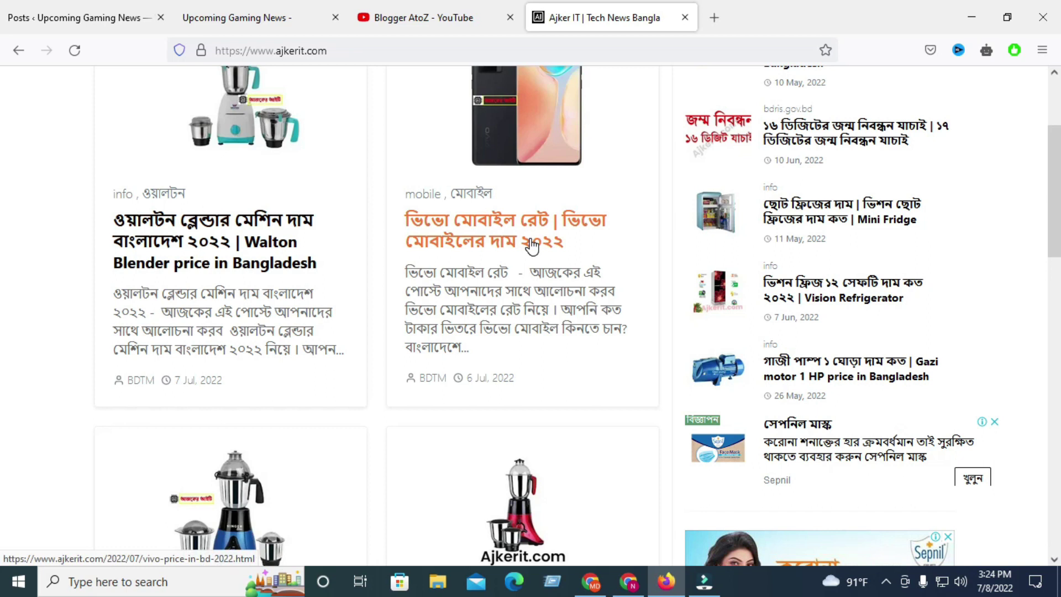
scroll(879, 308, "down", 2)
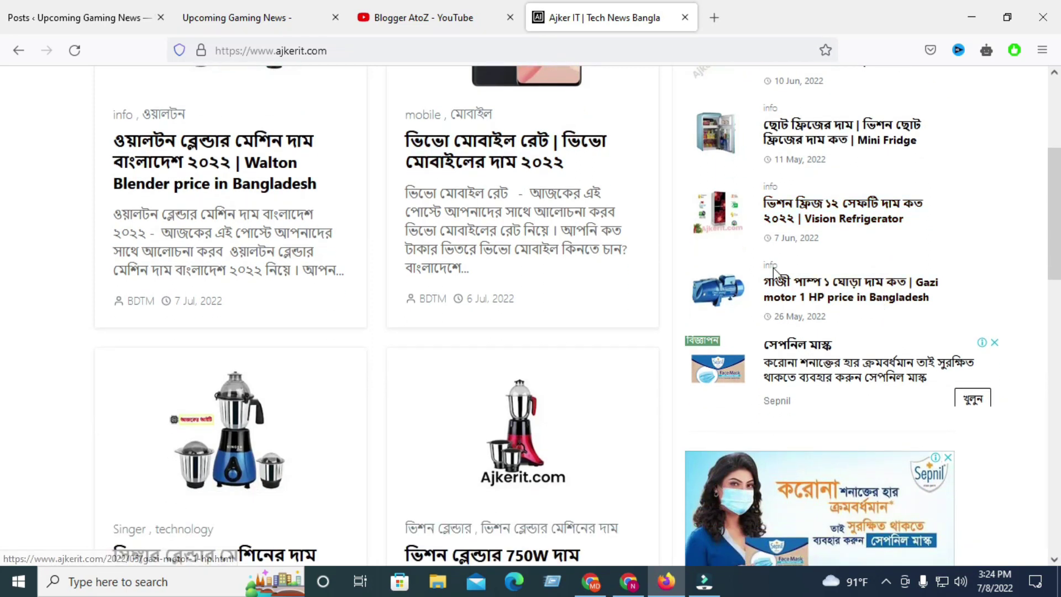
scroll(478, 252, "down", 3)
scroll(439, 253, "up", 8)
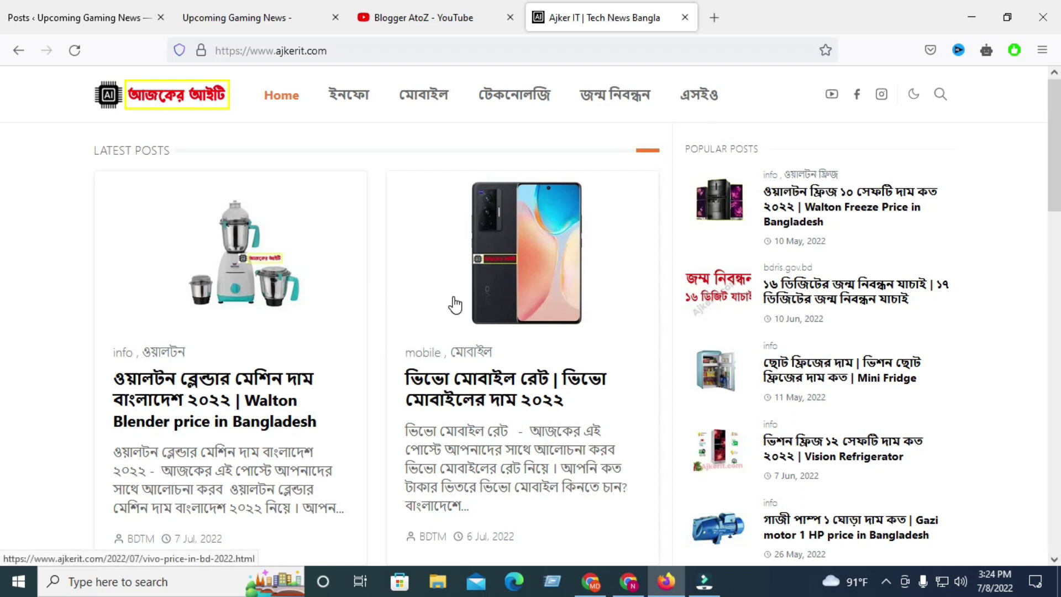
View the Blogger AtoZ YouTube channel's name, subscriber information and uploaded videos
left_click(449, 18)
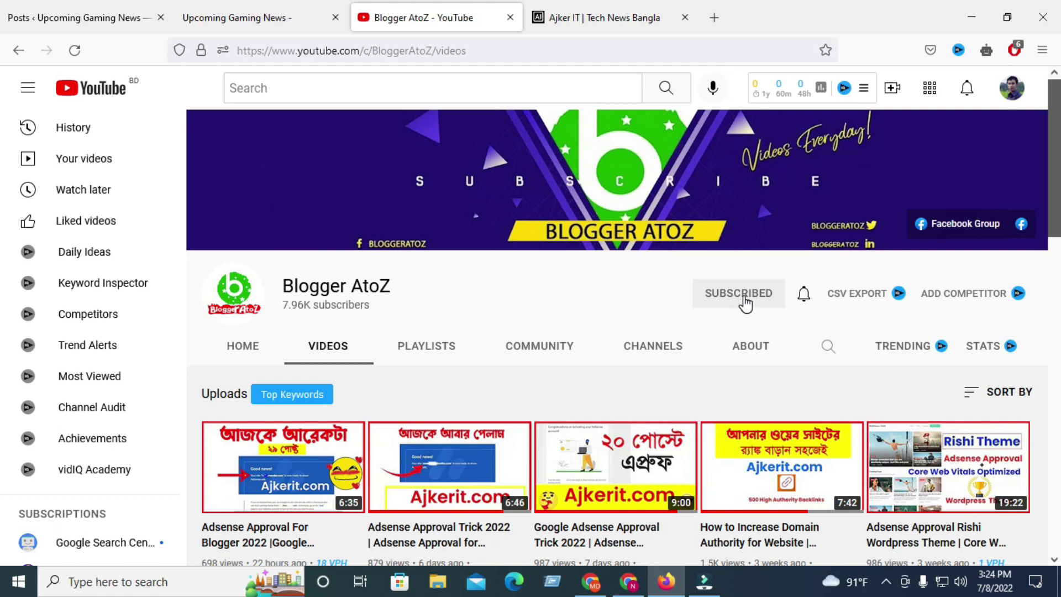
scroll(744, 303, "down", 3)
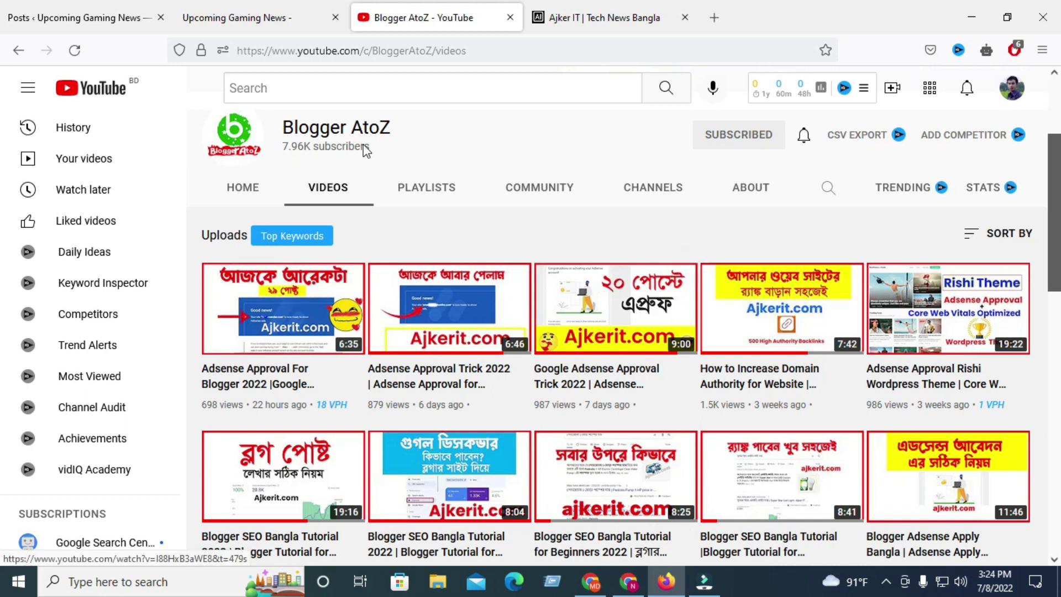
left_click_drag(284, 128, 457, 135)
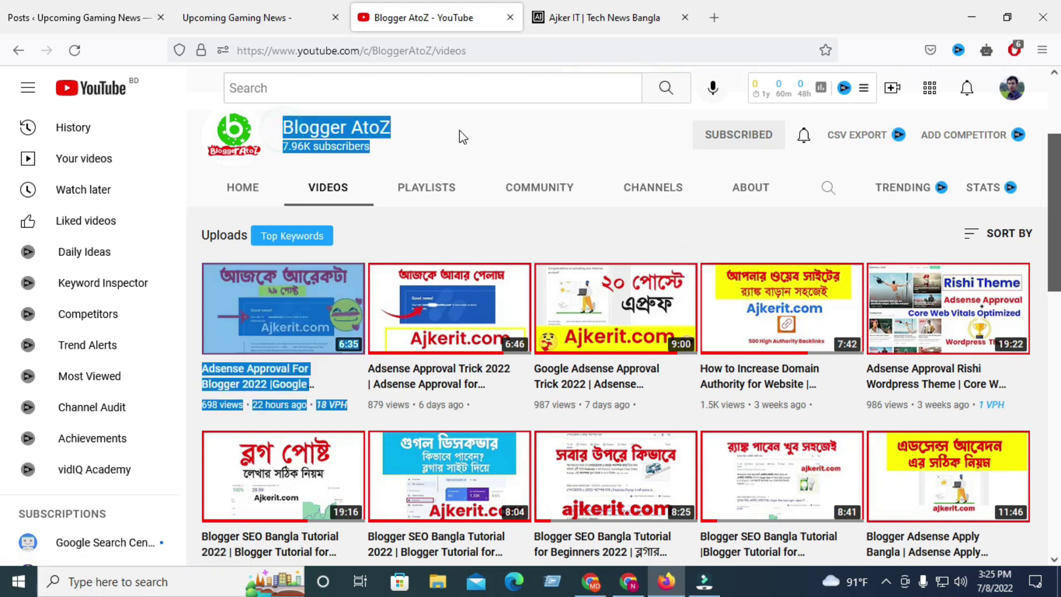
left_click(518, 146)
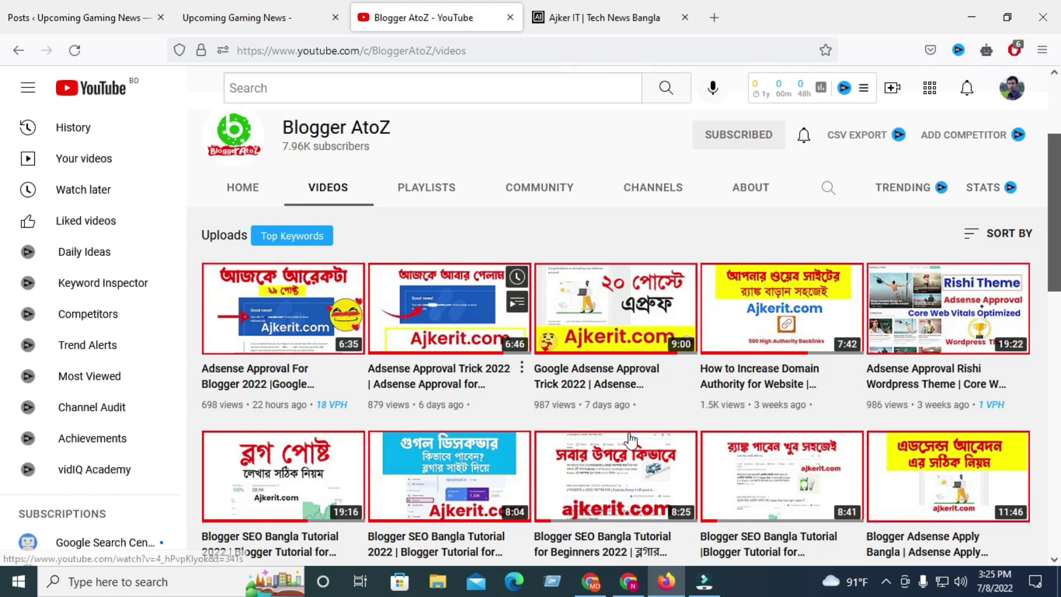
Switch to the Chrome window with Gmail and review the AdSense approval email's message and arrival time
left_click(628, 582)
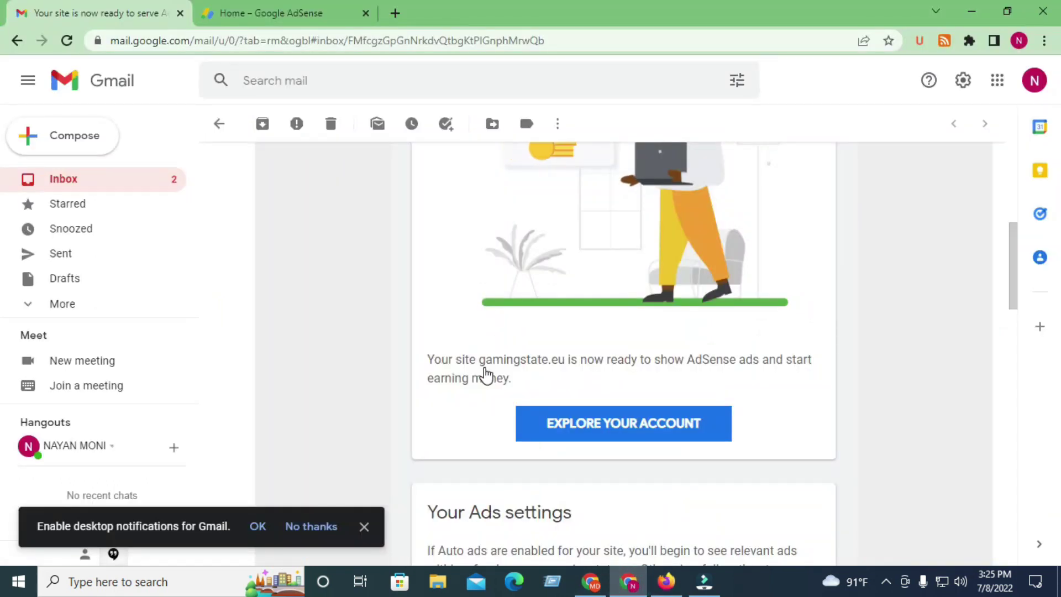
scroll(569, 368, "up", 5)
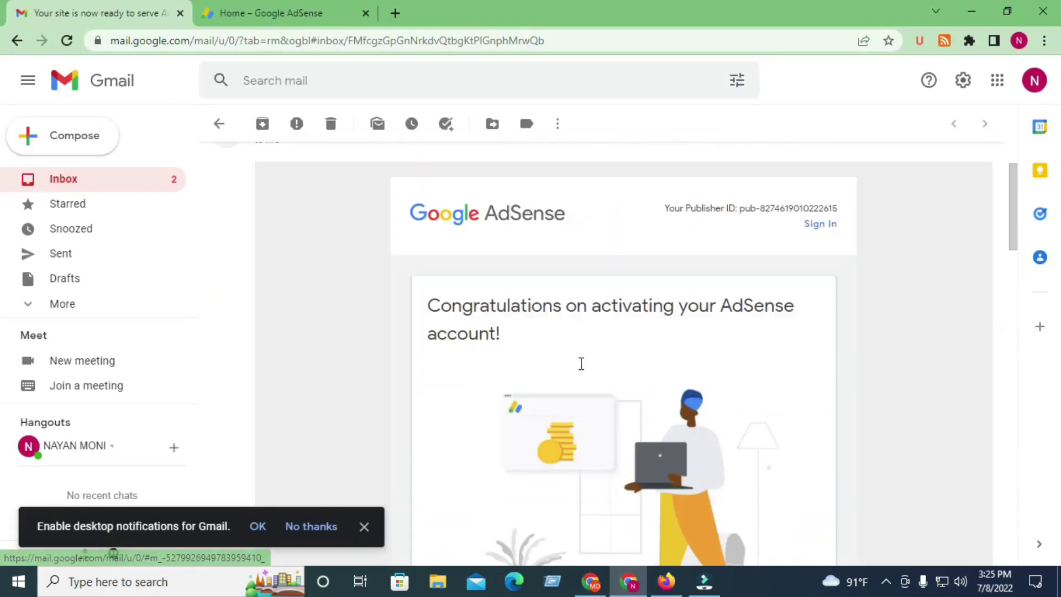
scroll(818, 338, "down", 3)
scroll(818, 338, "up", 4)
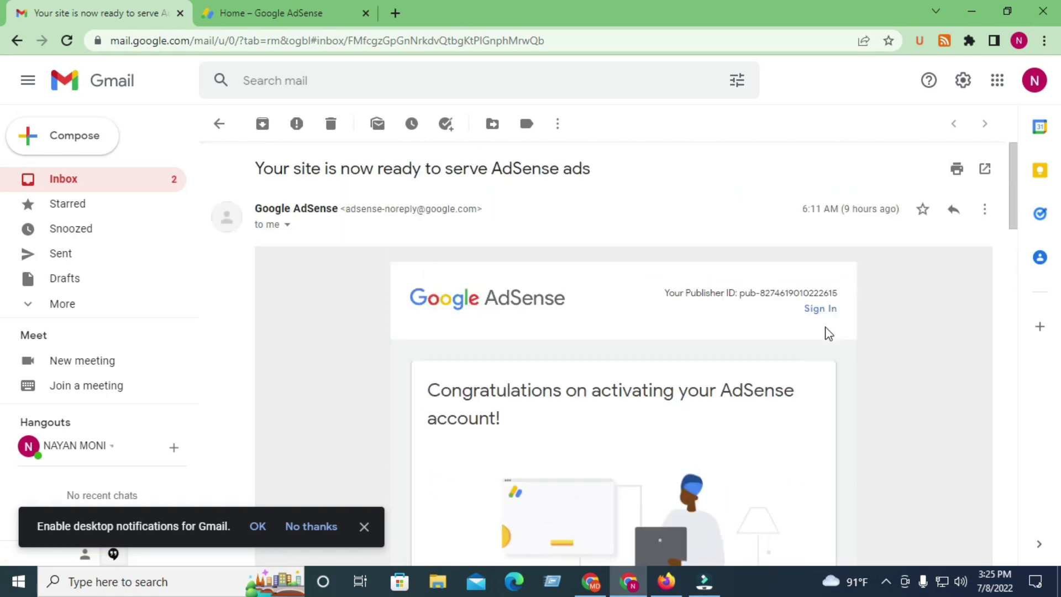
left_click_drag(842, 209, 880, 209)
Reload the Gmail and AdSense home pages, and reread the email's line naming the approved site
left_click(67, 40)
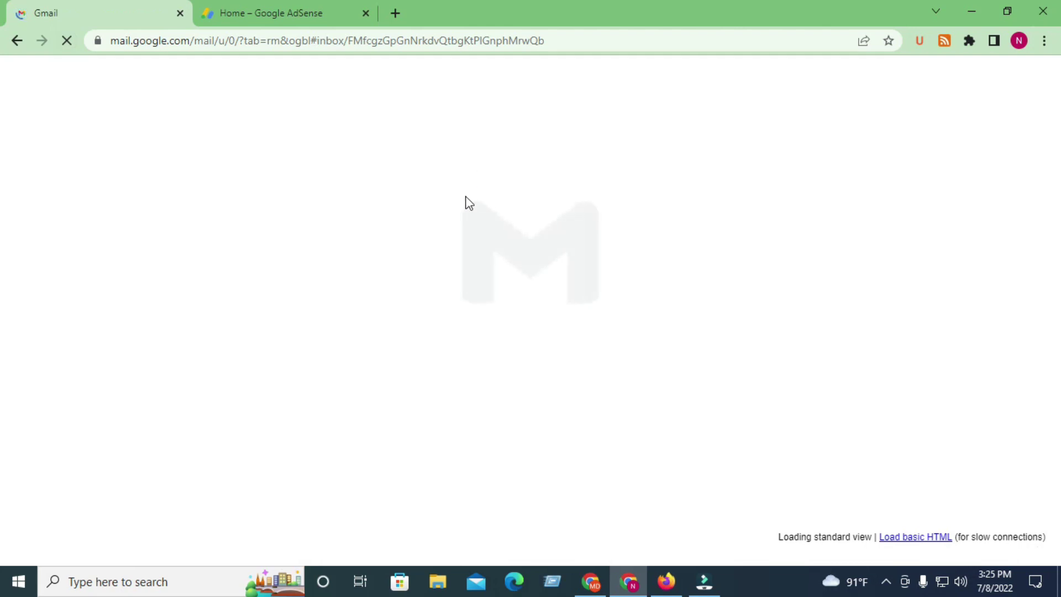
left_click(280, 11)
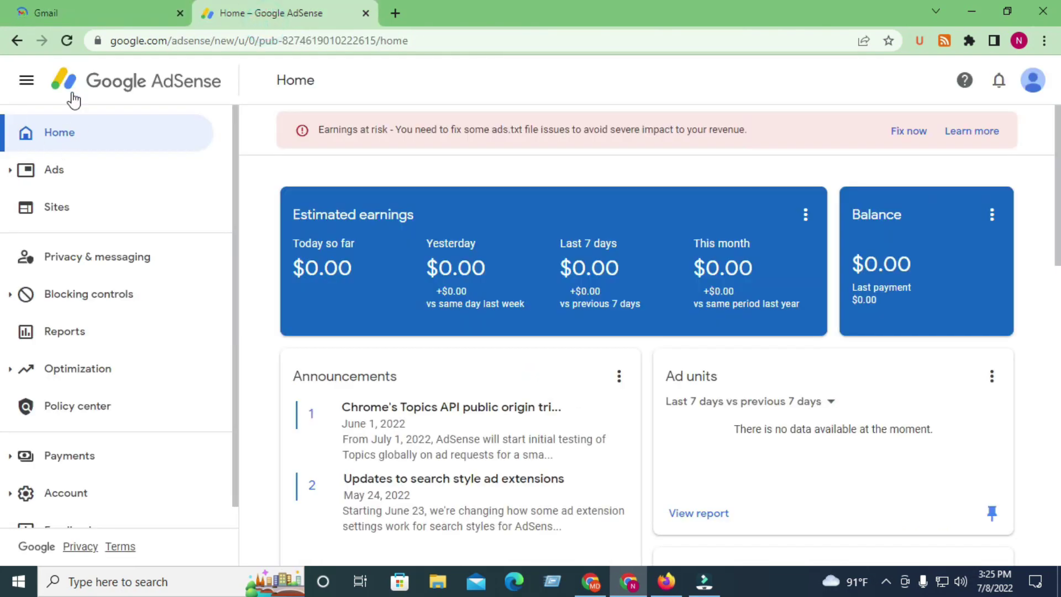
left_click(67, 38)
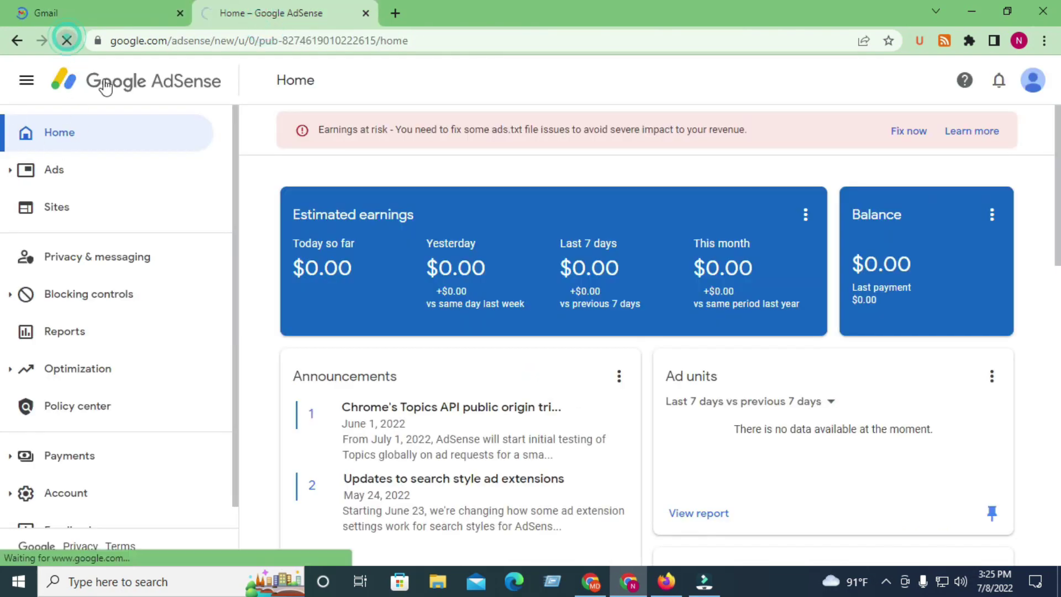
left_click(128, 5)
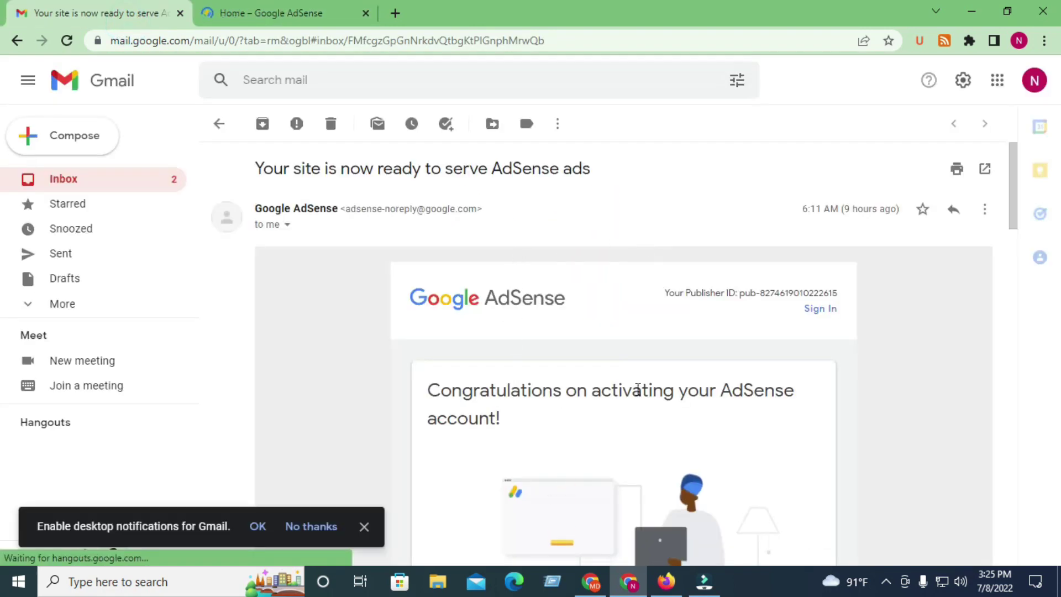
scroll(638, 390, "down", 6)
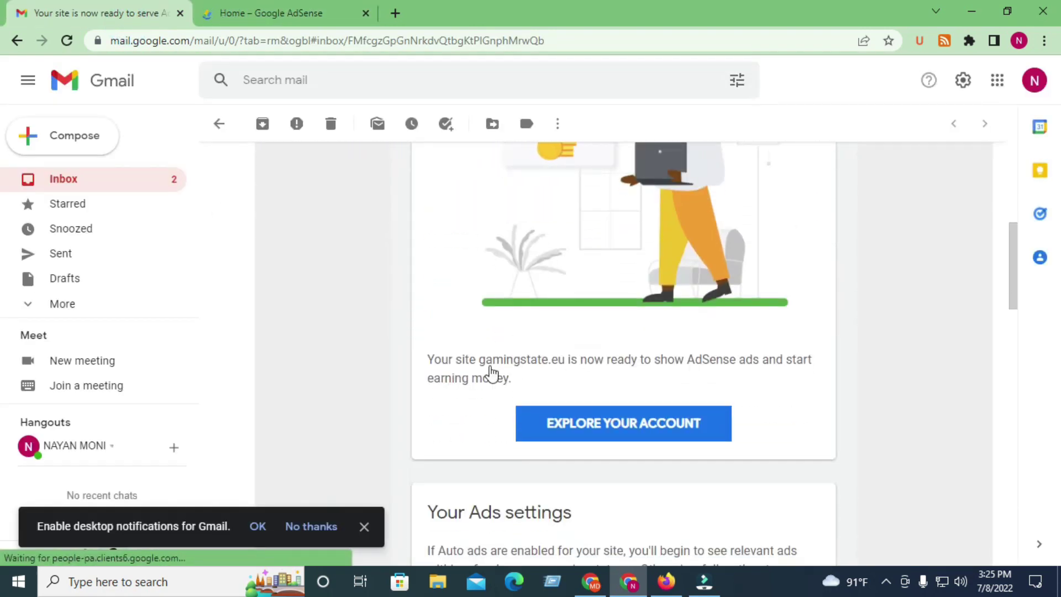
Open the Sites page in AdSense and check the ads.txt notice and each site's approval status
left_click(243, 7)
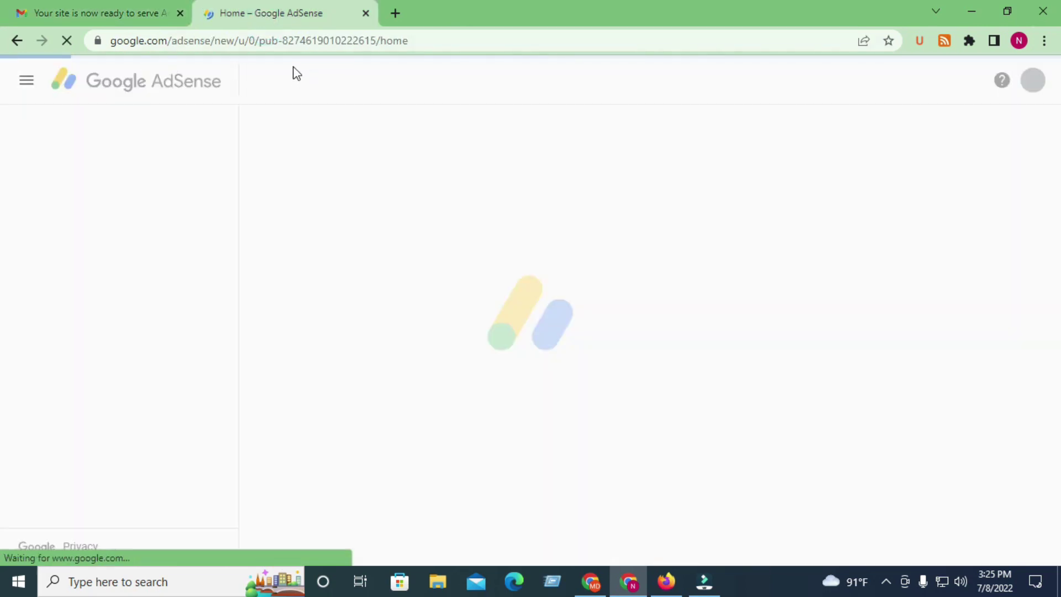
left_click(58, 210)
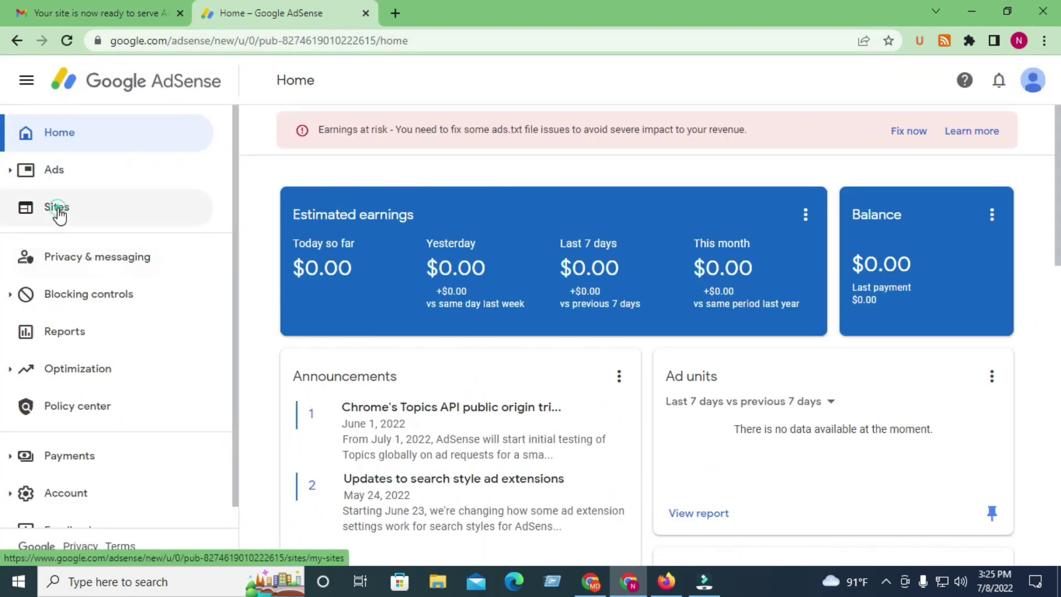
scroll(451, 339, "down", 1)
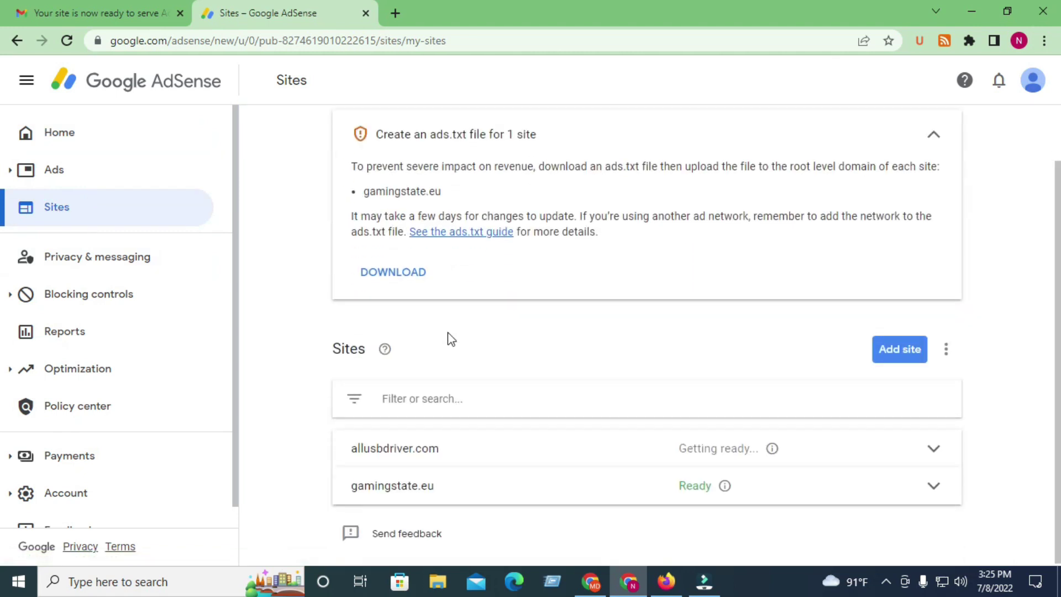
scroll(439, 184, "up", 1)
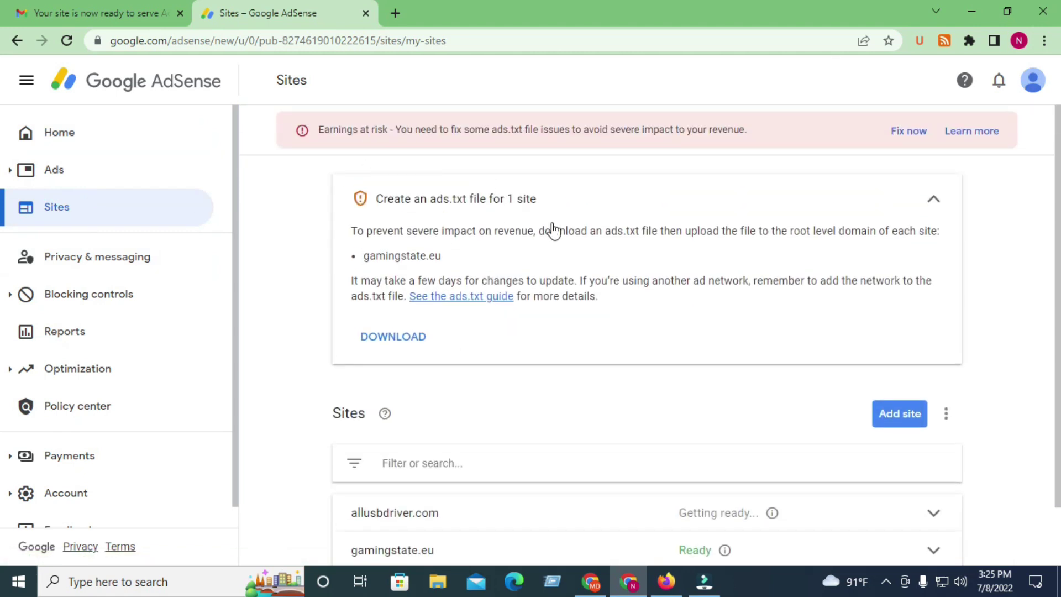
scroll(552, 229, "down", 1)
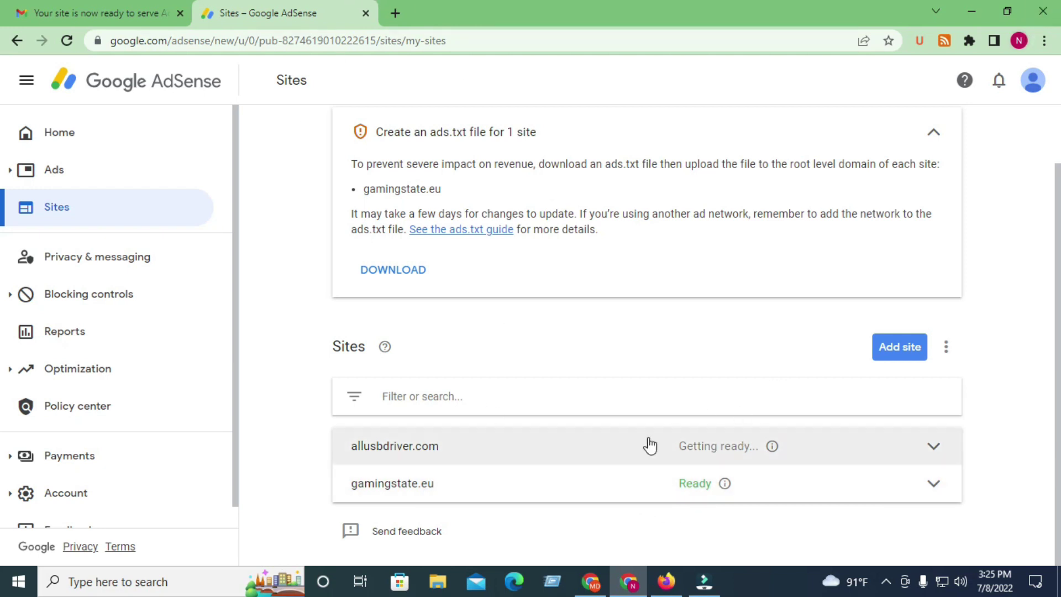
Switch to the other Chrome window and check the Search Console performance report for gamingstate.eu
left_click(592, 581)
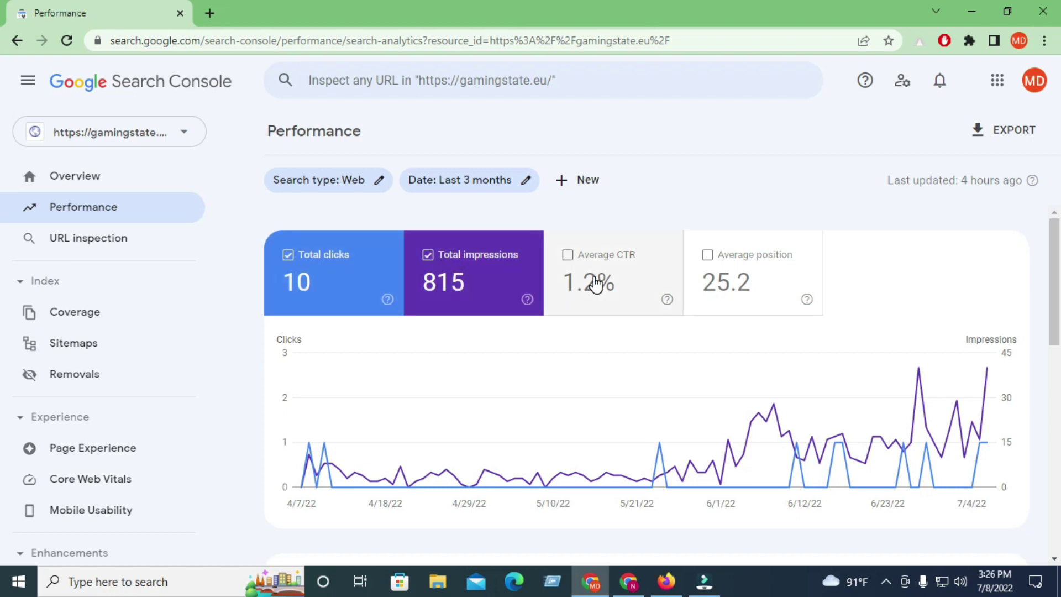
left_click(974, 8)
Switch to Firefox and examine the publication dates of the first three posts in the WordPress posts list
left_click(666, 581)
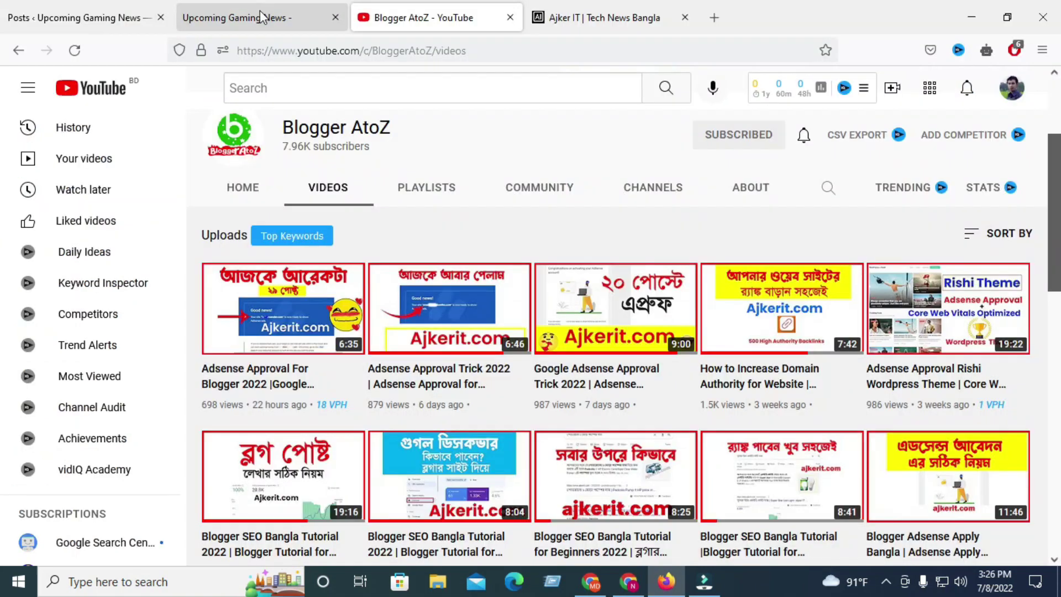
left_click(73, 17)
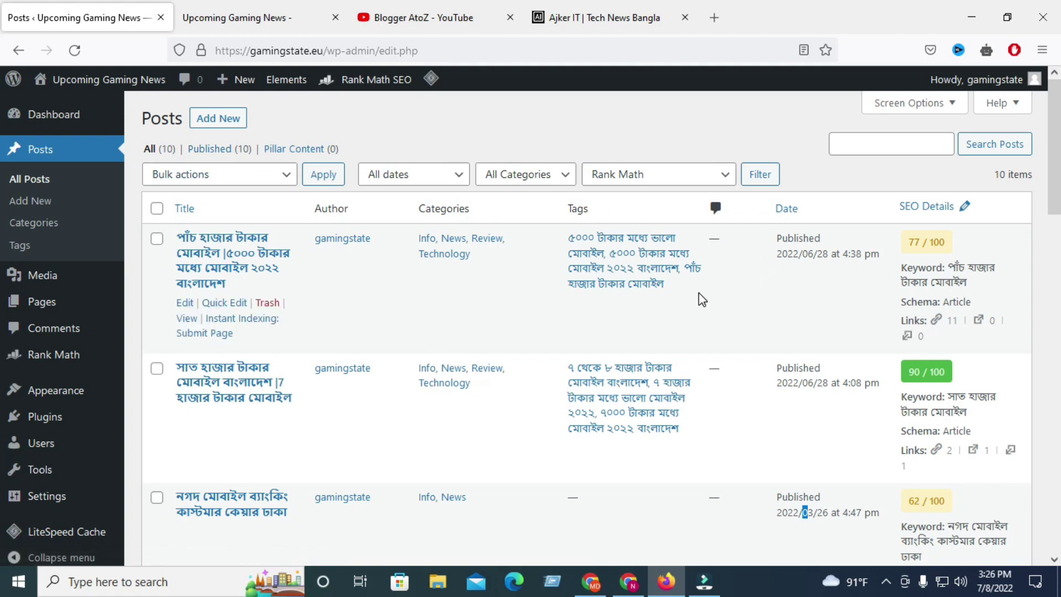
mouse_move(829, 254)
left_mouse_down()
mouse_move(796, 258)
mouse_move(813, 255)
left_mouse_up()
left_click_drag(829, 384, 815, 386)
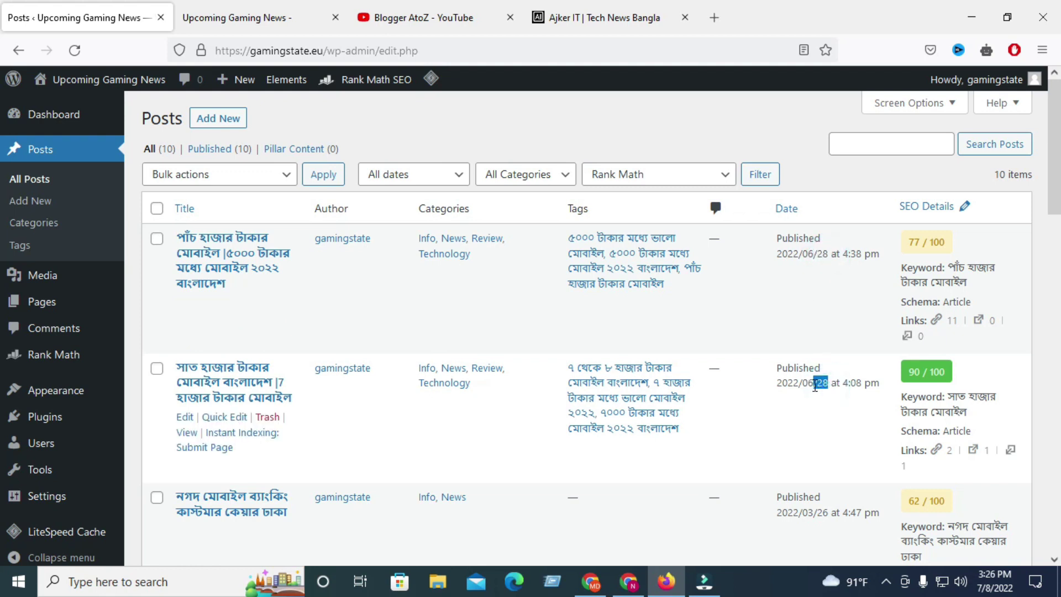
left_click(802, 390)
mouse_move(966, 592)
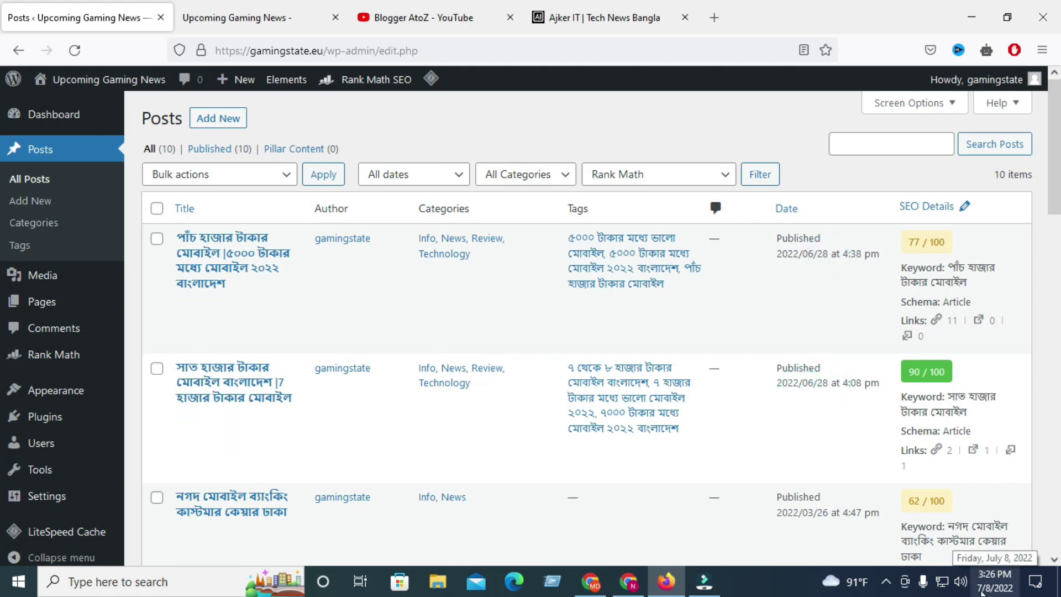
left_click_drag(831, 382, 784, 387)
left_click_drag(829, 513, 811, 514)
double_click(810, 513)
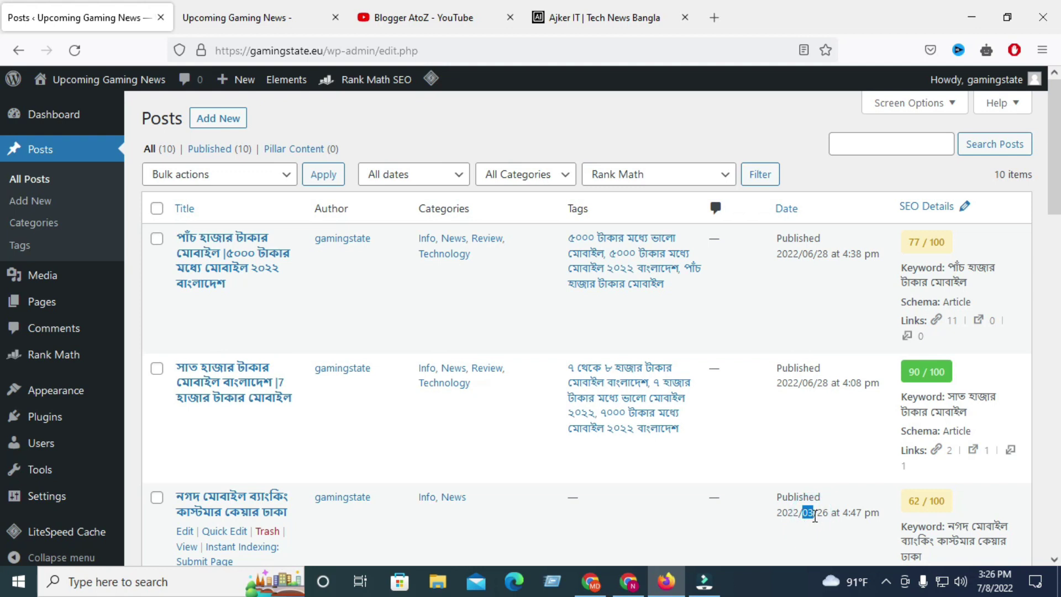
double_click(826, 514)
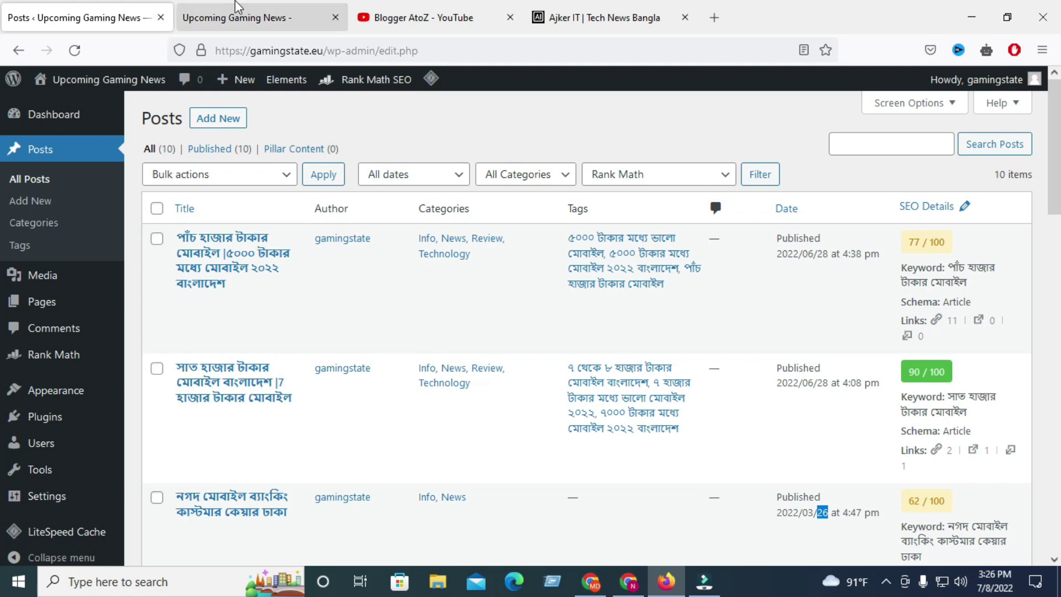
Open the gamingstate.eu home page and look through its menu, published articles and sidebar
left_click(241, 16)
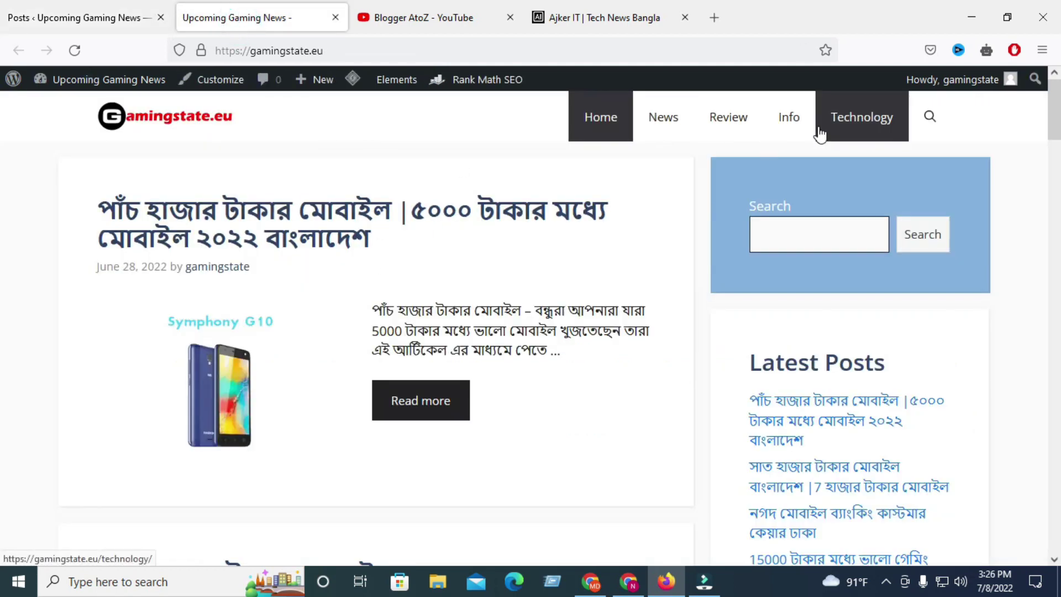
scroll(623, 291, "down", 10)
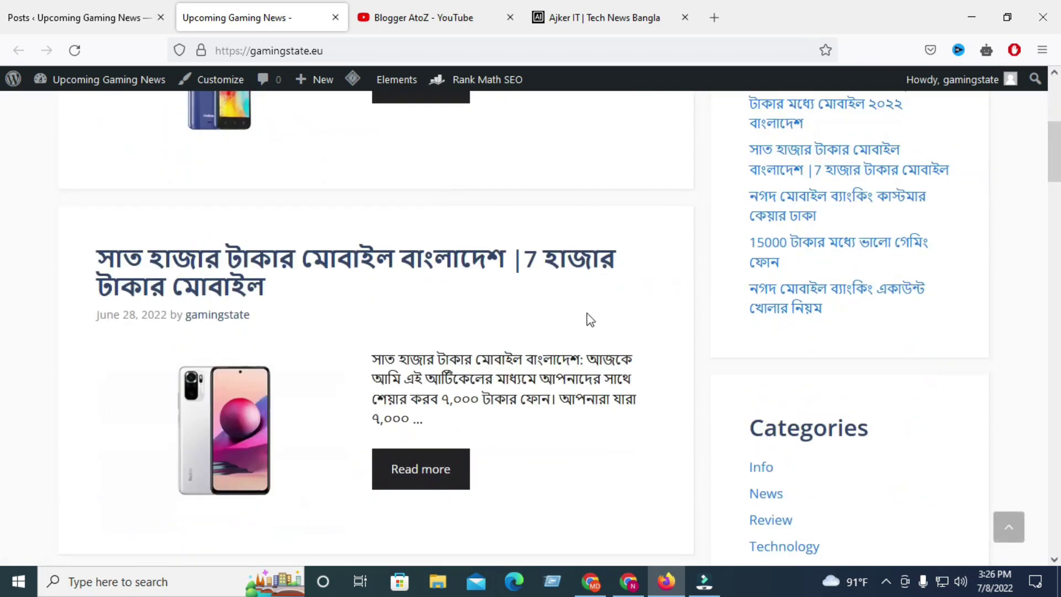
scroll(606, 321, "down", 10)
scroll(661, 327, "up", 10)
scroll(661, 328, "up", 10)
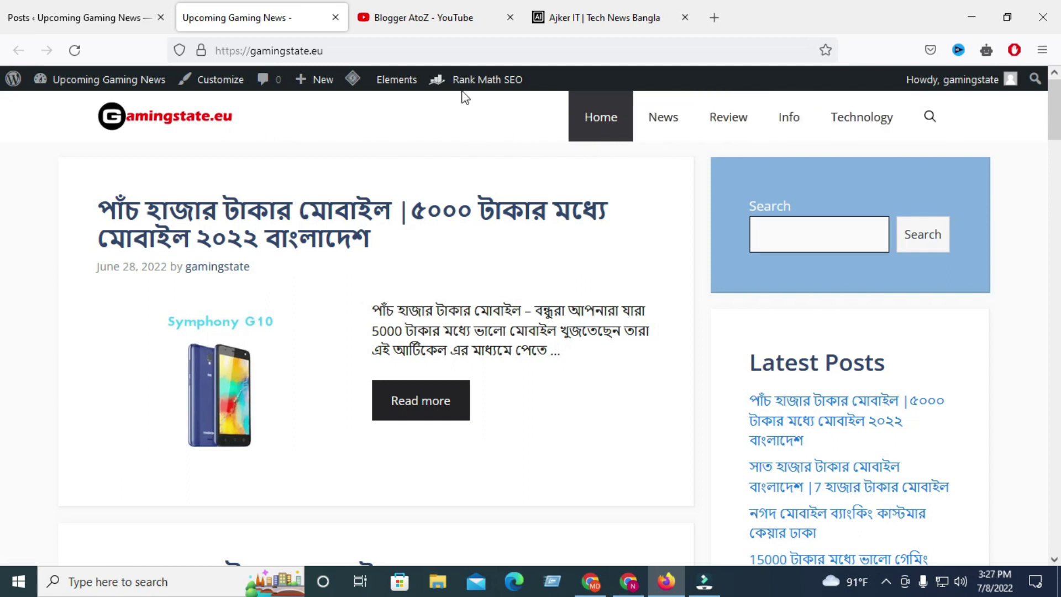
Revisit the Blogger AtoZ channel's uploads and return to the gamingstate.eu home page to view its layout
left_click(434, 21)
mouse_move(633, 347)
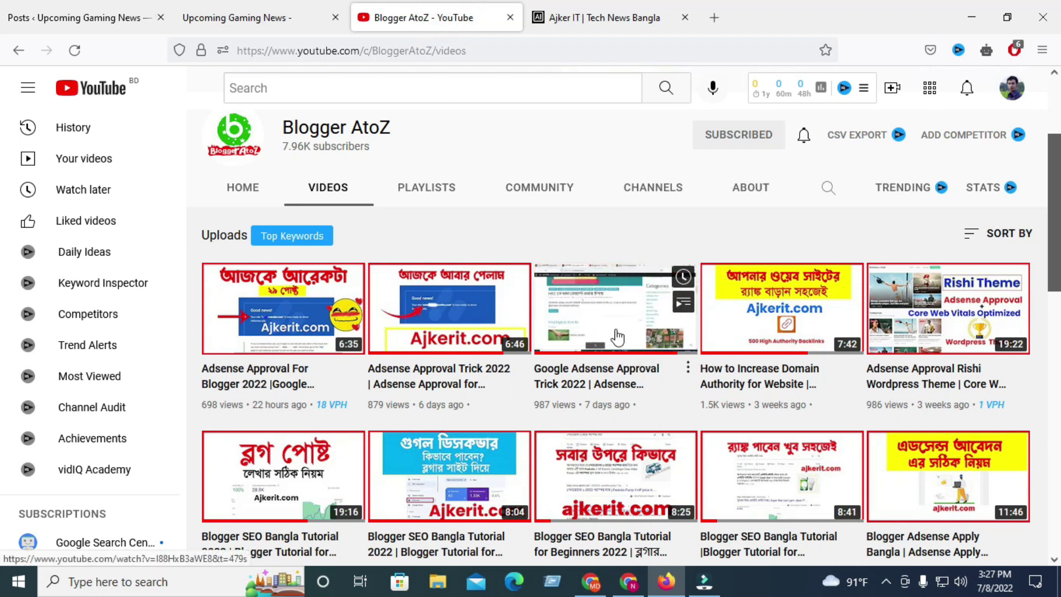
left_click(290, 12)
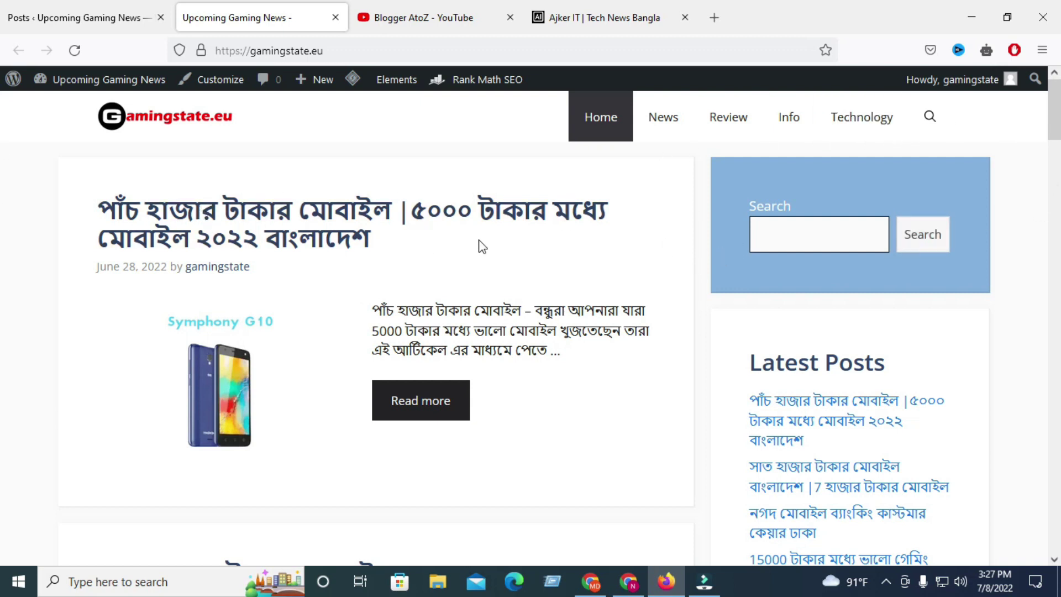
scroll(539, 301, "down", 6)
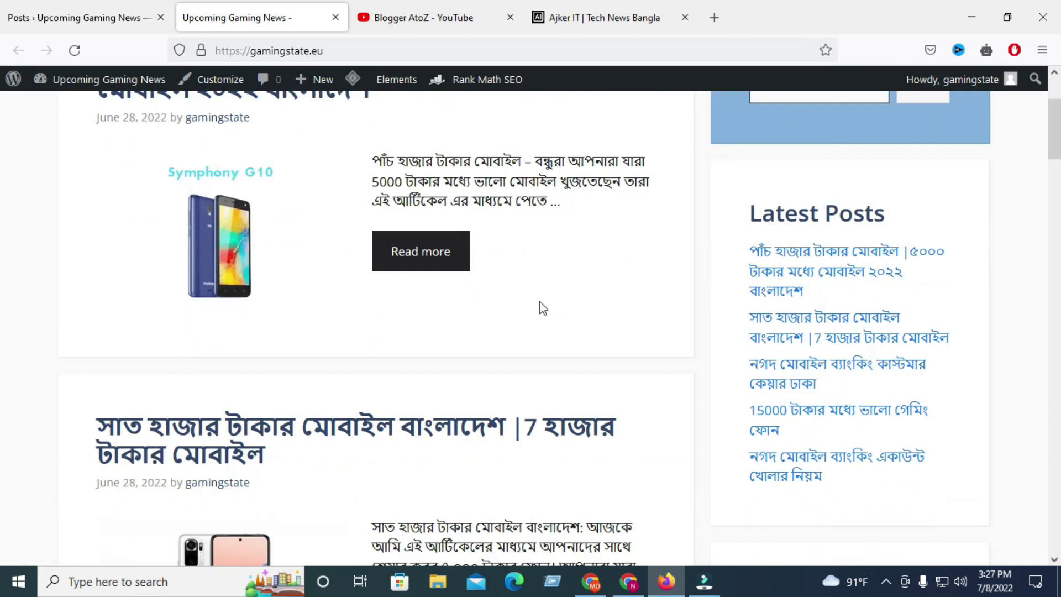
scroll(565, 310, "up", 6)
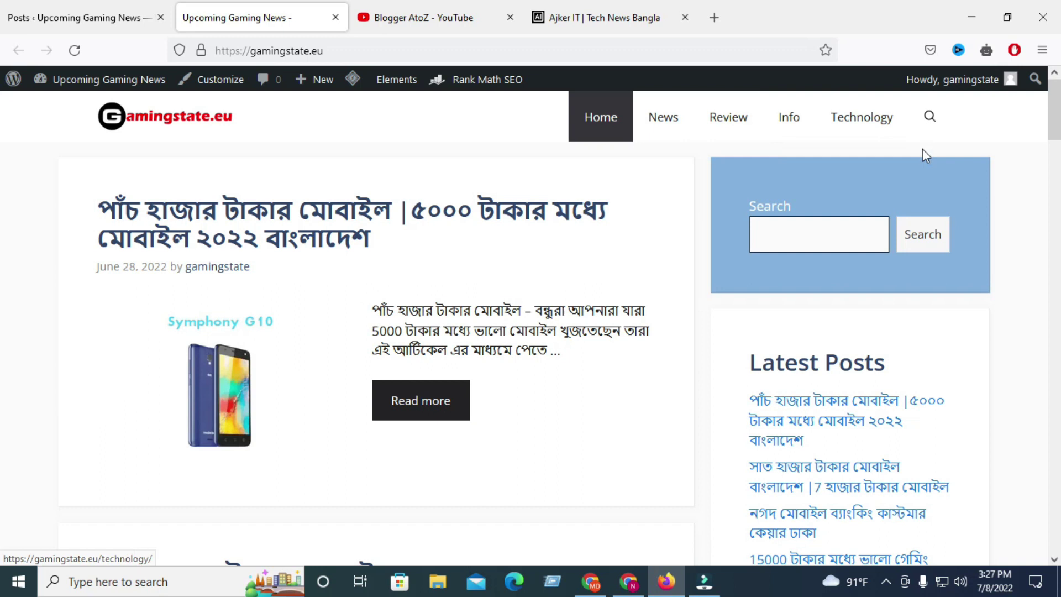
Check the policy page links in the gamingstate.eu footer and search Google in a separate tab for "privacy policy generator"
scroll(926, 155, "down", 20)
scroll(2, 505, "down", 5)
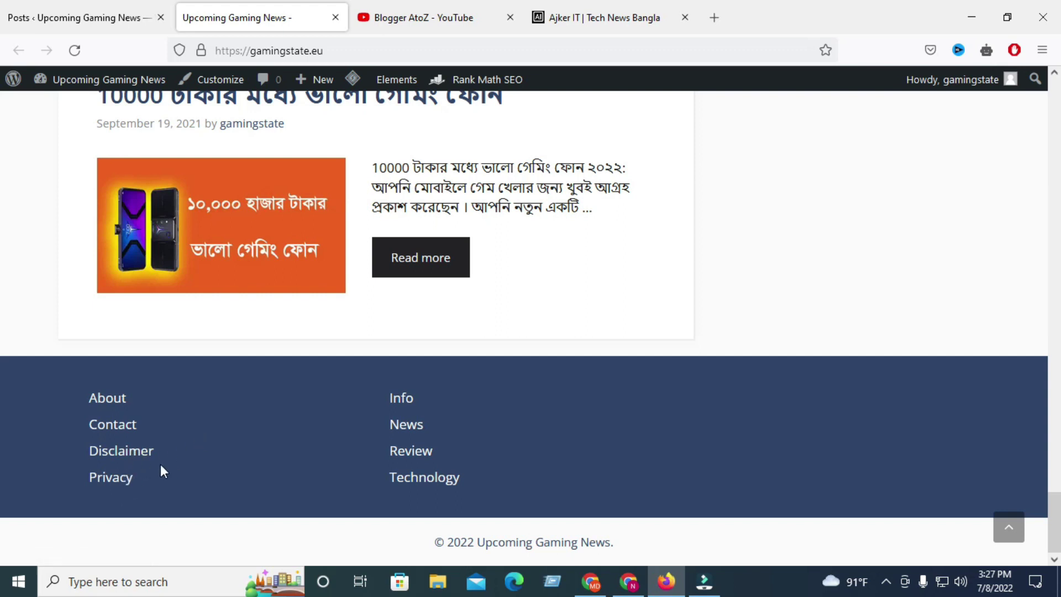
left_click(714, 18)
left_click(429, 50)
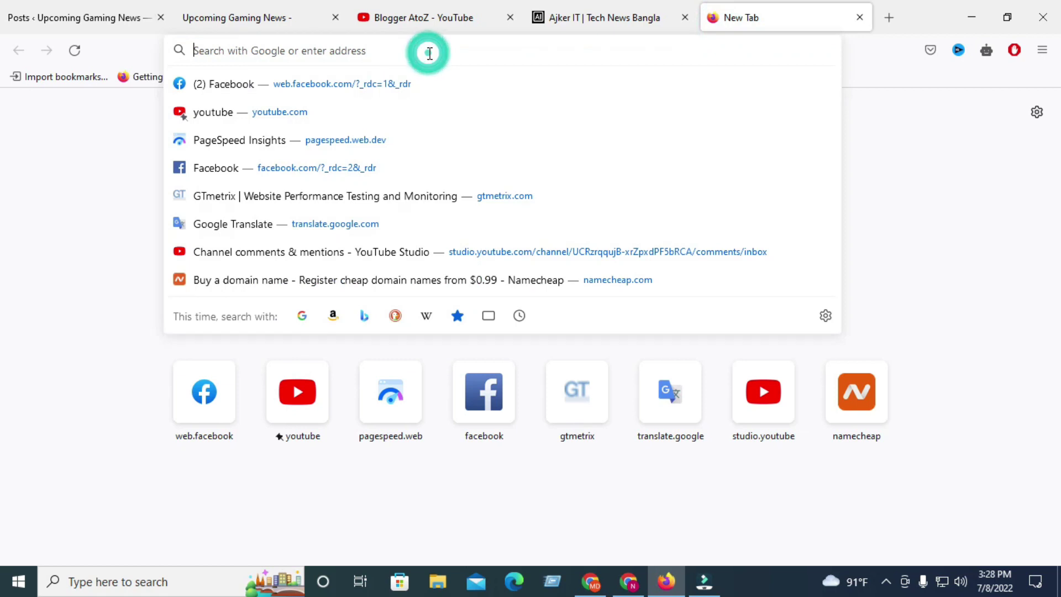
type("privacy")
left_click(372, 100)
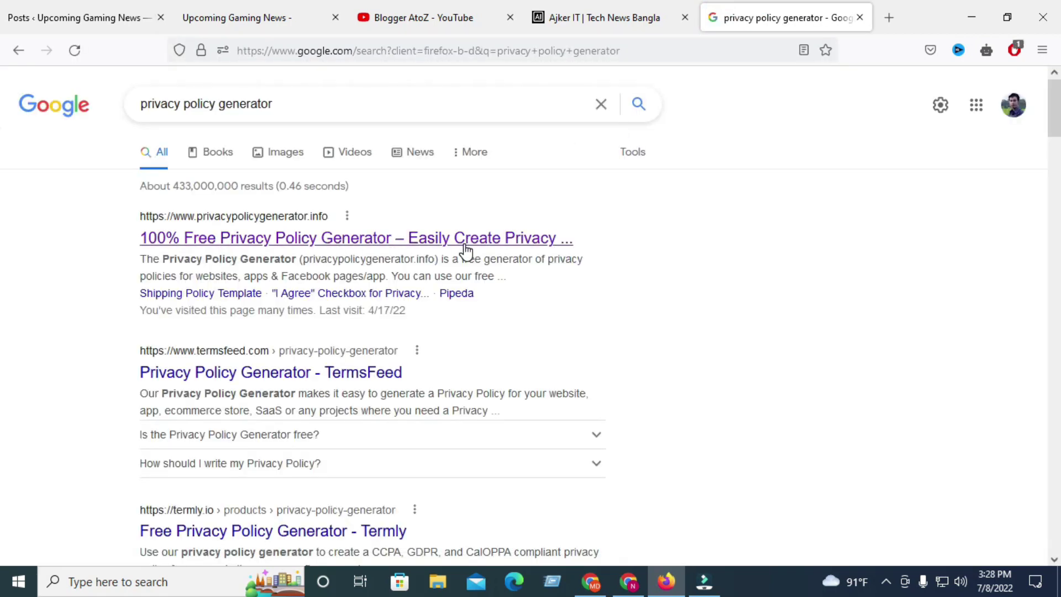
left_click(860, 17)
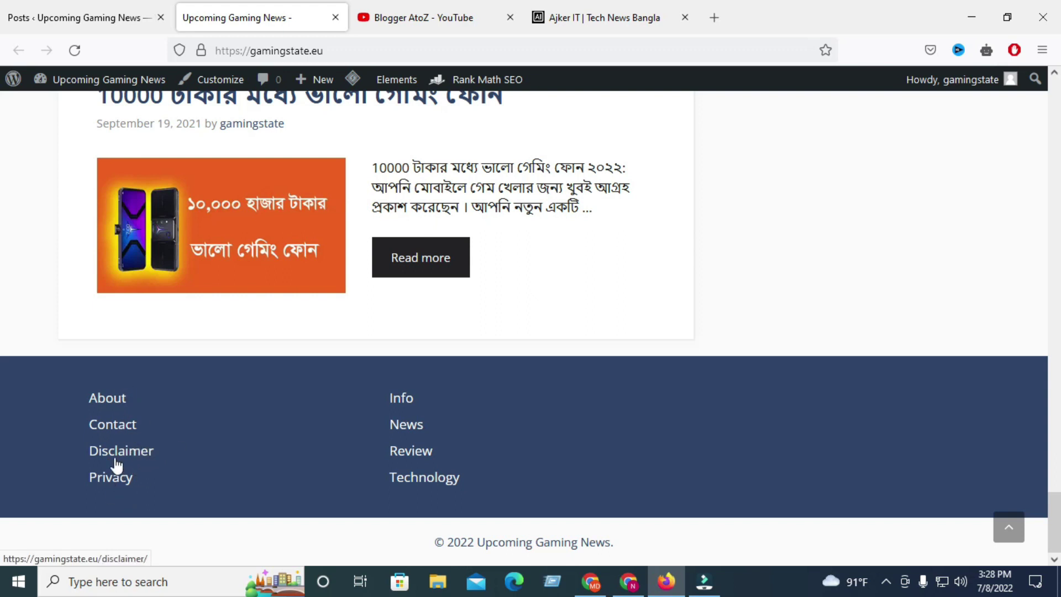
Compare the top of the gamingstate.eu home page with the layout of the ajkerit.com home page
scroll(5, 533, "up", 15)
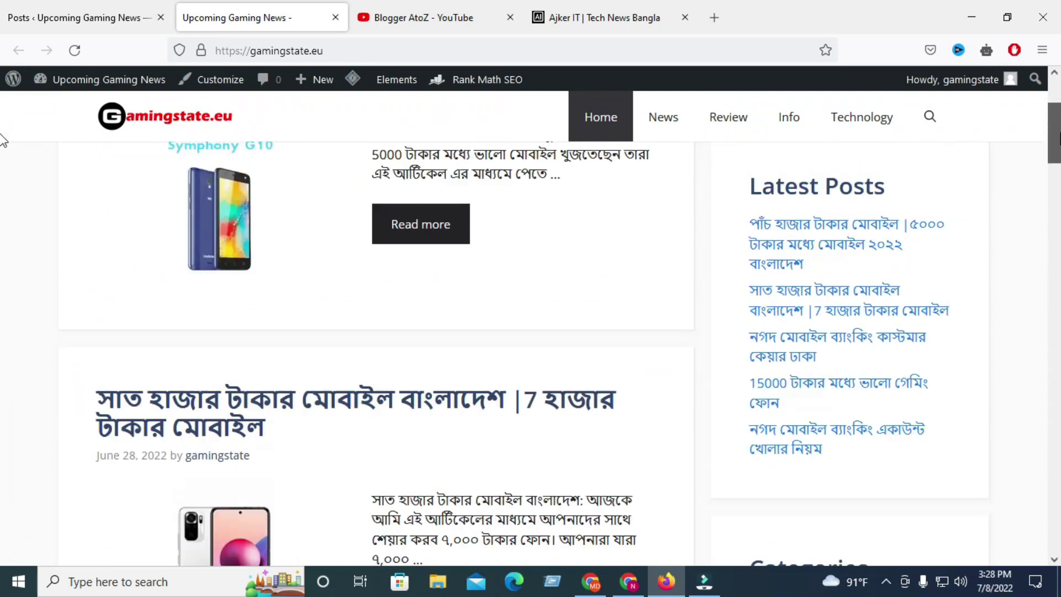
scroll(3, 141, "up", 3)
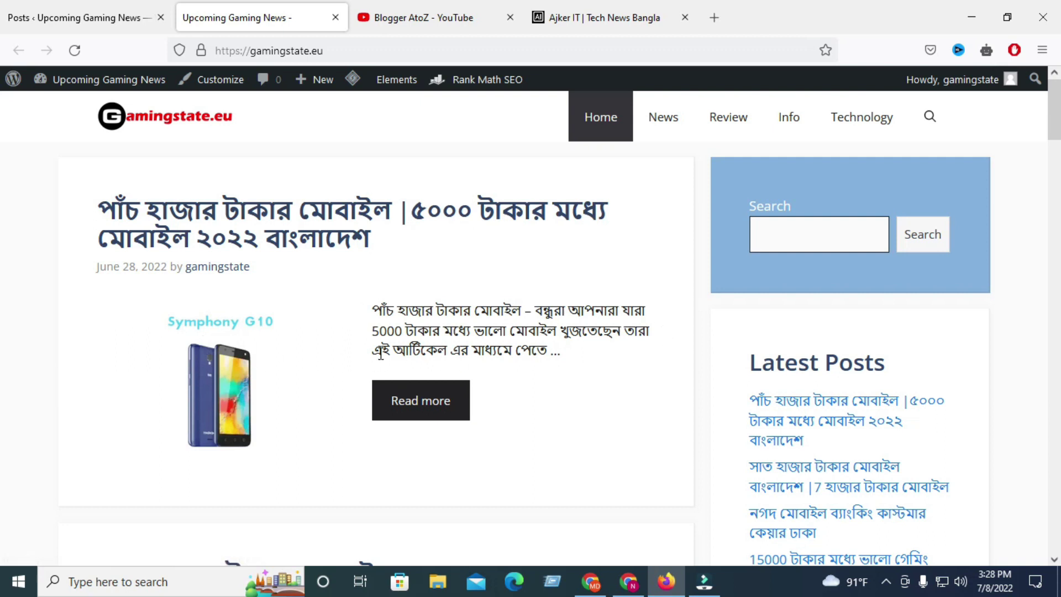
left_click(622, 15)
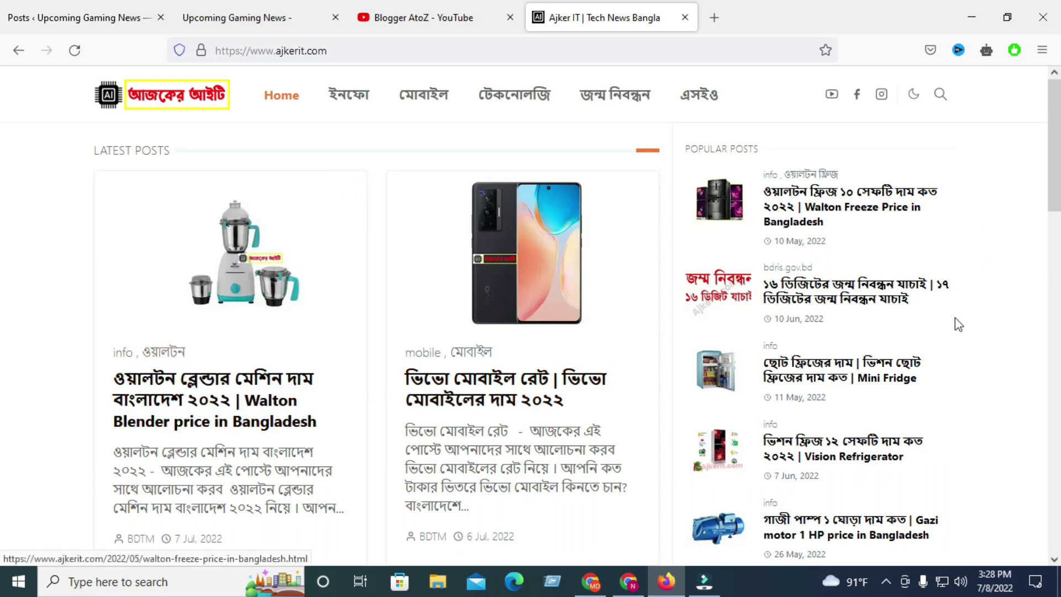
left_click(260, 17)
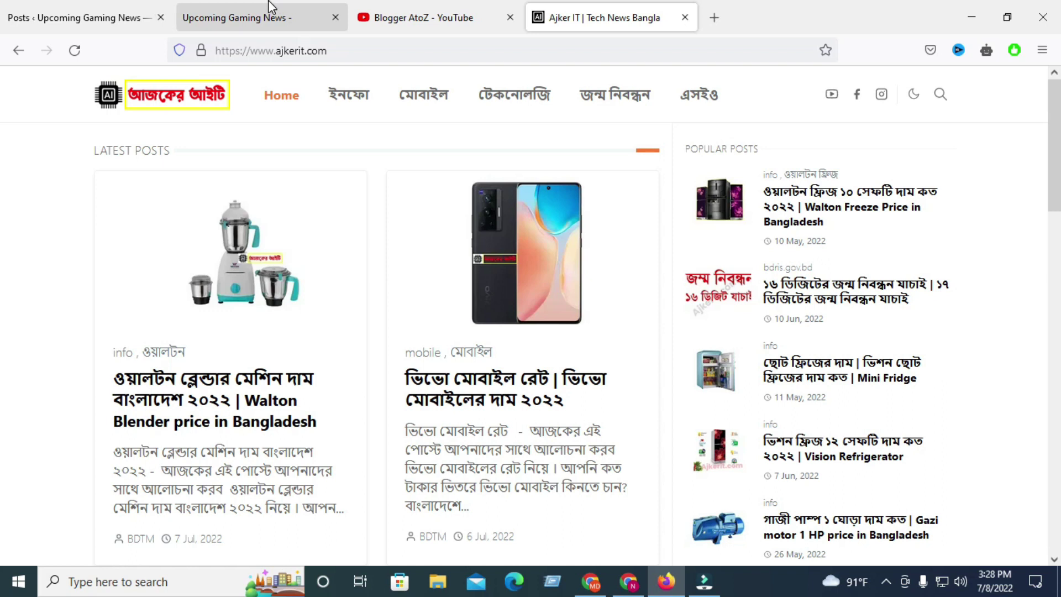
Switch to Chrome to check gamingstate.eu's Search Console performance, and return to Firefox to review the Blogger AtoZ channel's uploads
left_click(592, 581)
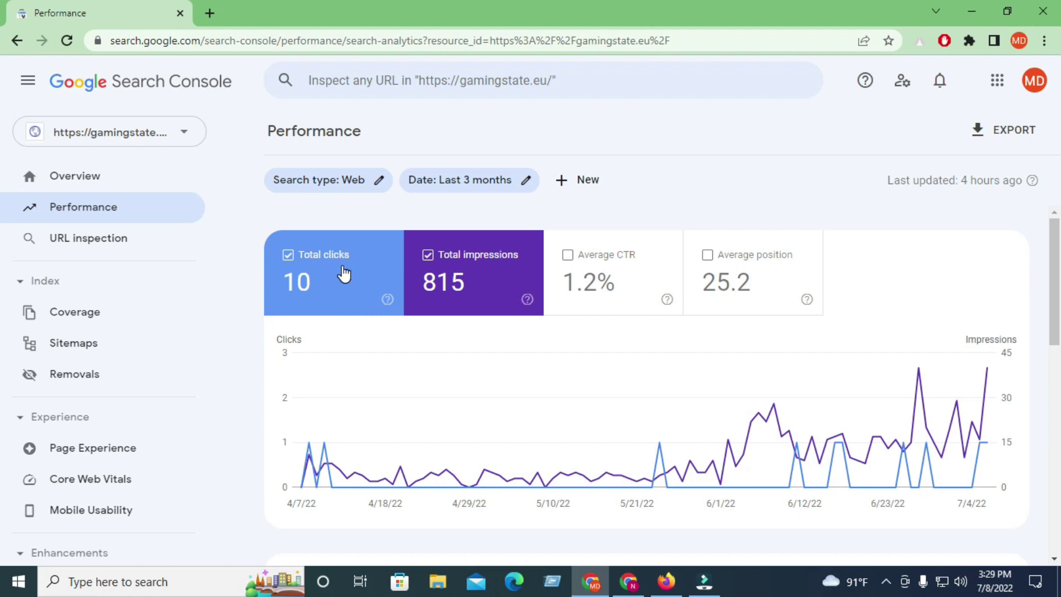
left_click(666, 582)
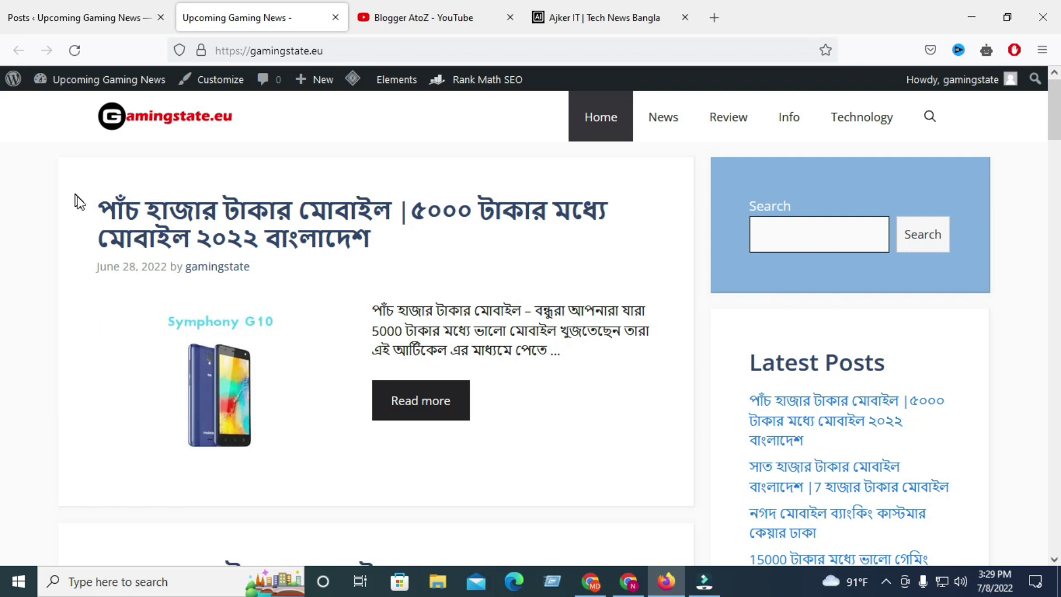
left_click(417, 17)
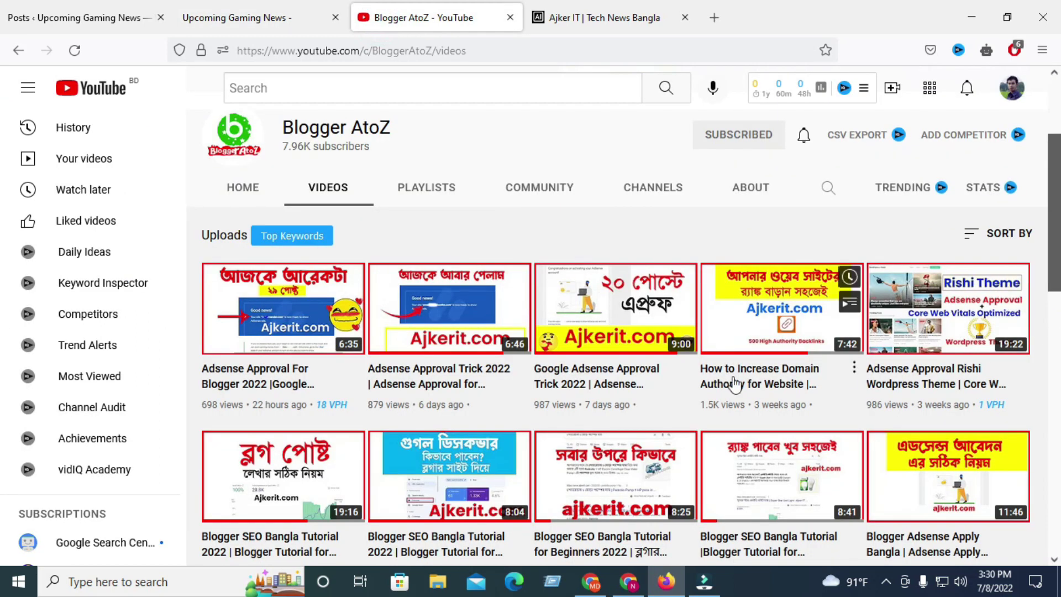
mouse_move(648, 399)
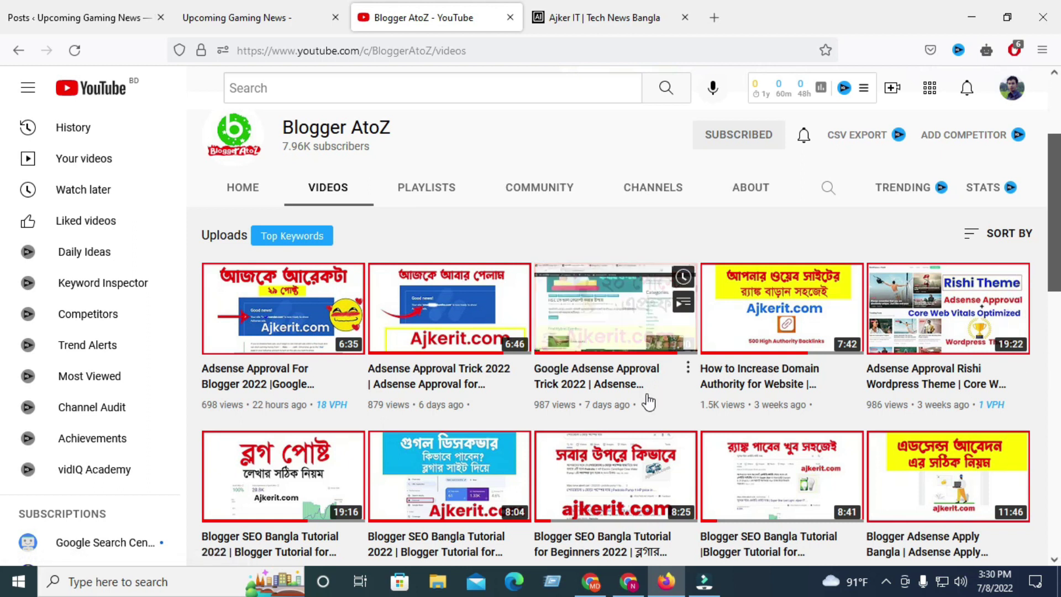
left_click(260, 17)
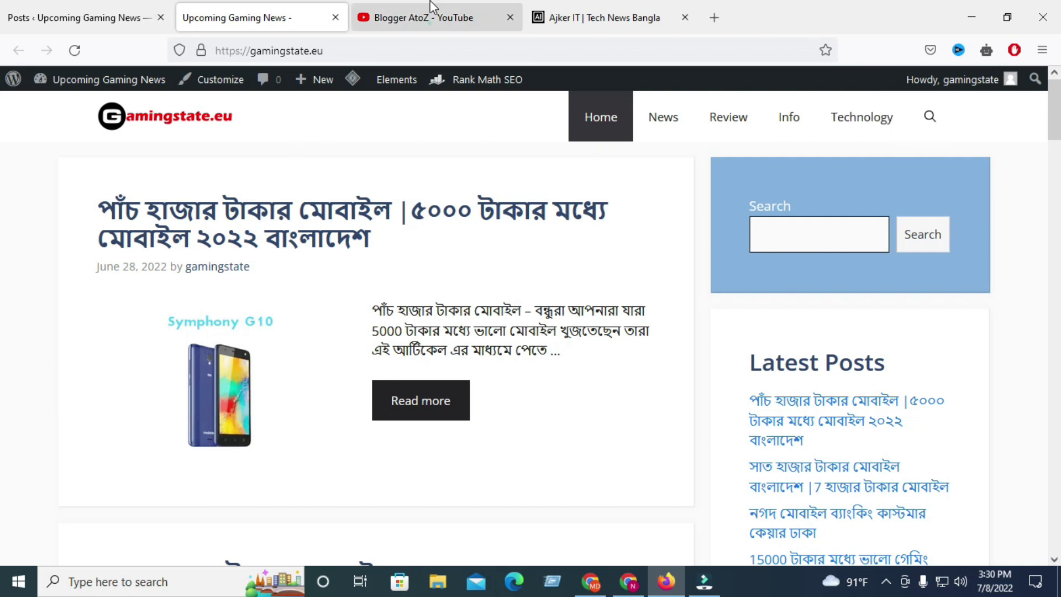
left_click(426, 17)
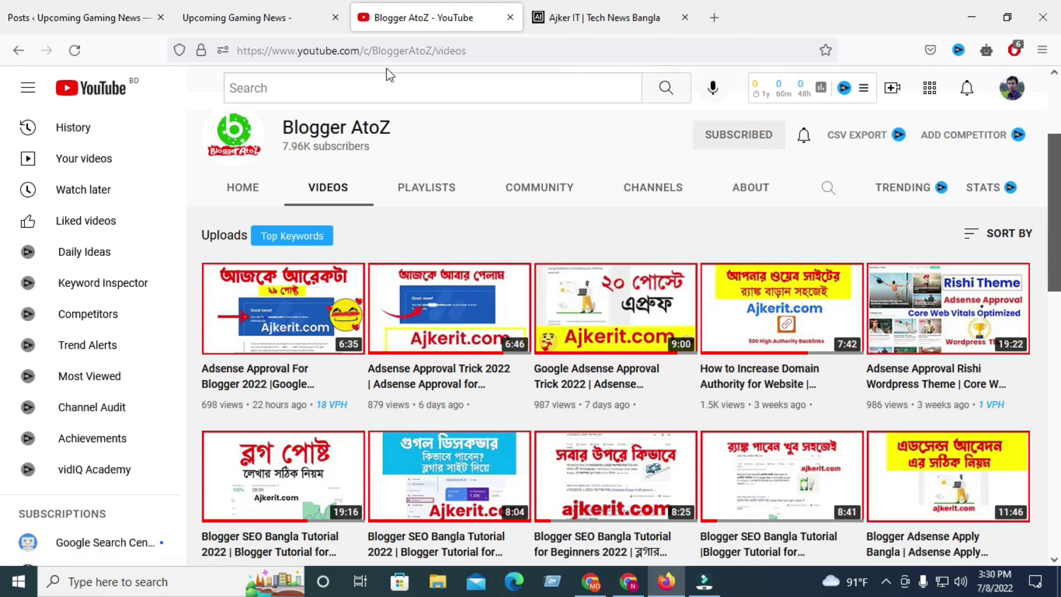
left_click(308, 18)
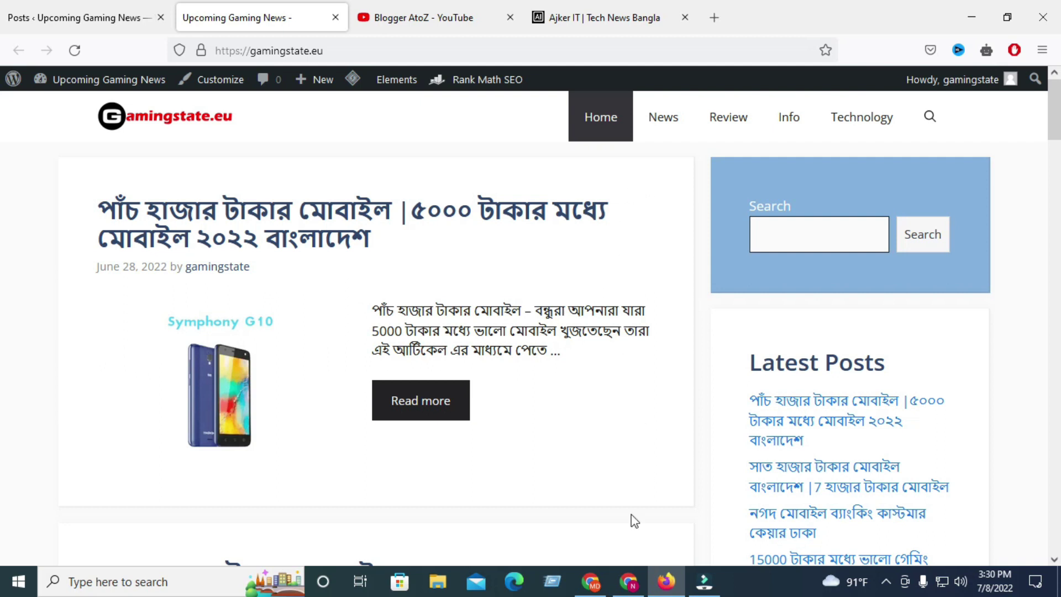
Recheck the total clicks in Chrome's Search Console report, and return to Firefox to view the gamingstate.eu and ajkerit.com home pages
key("alt+Tab")
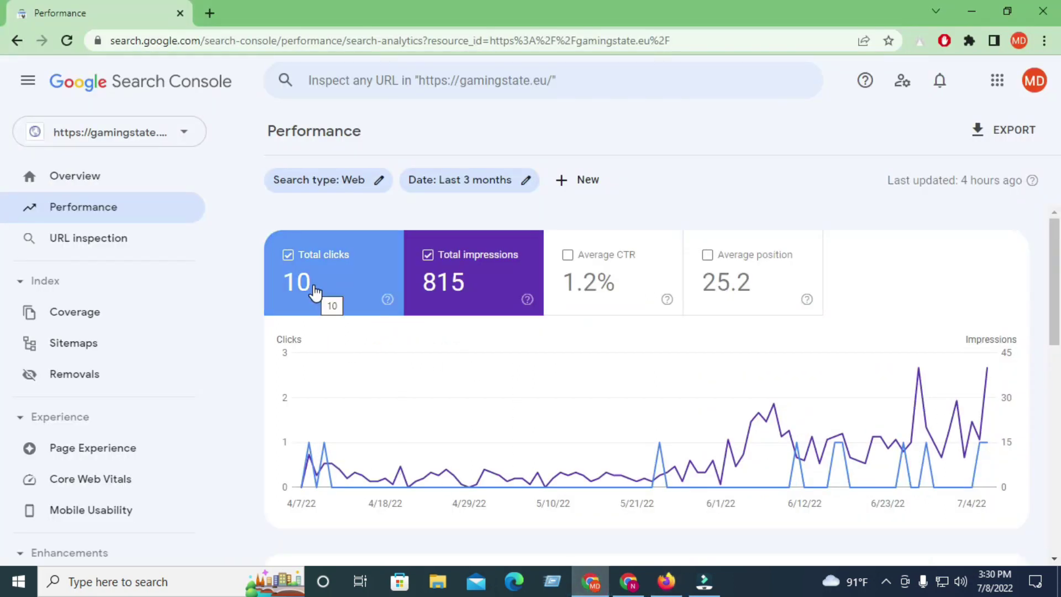
left_click(663, 580)
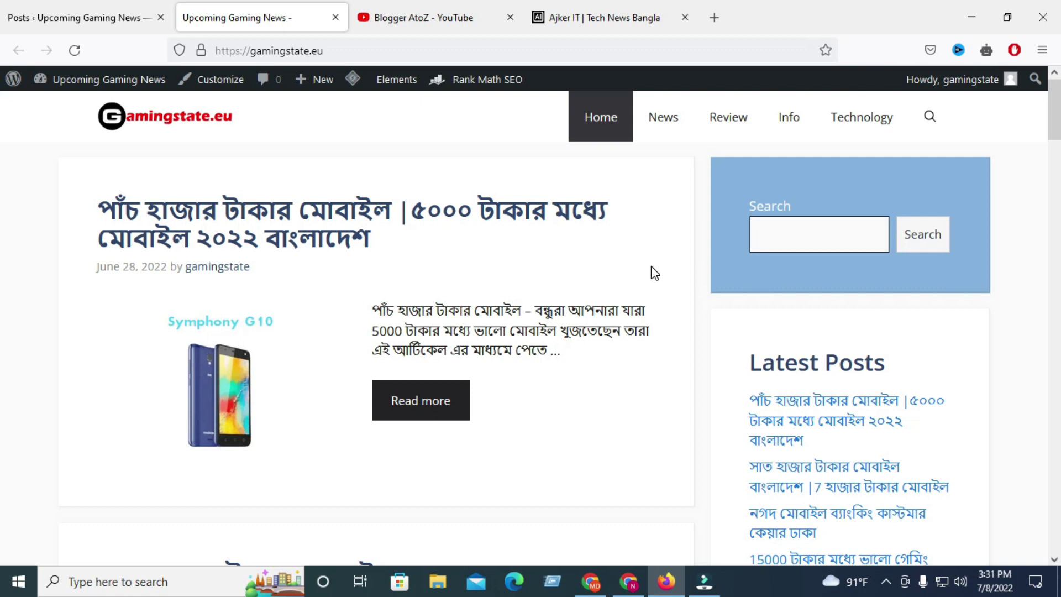
scroll(654, 273, "down", 10)
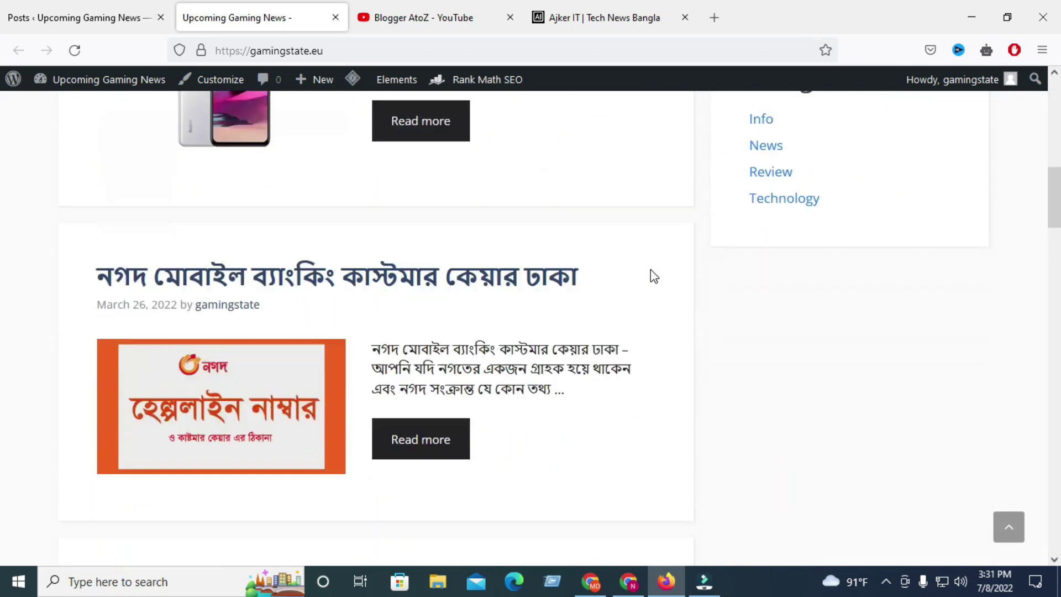
scroll(654, 273, "up", 10)
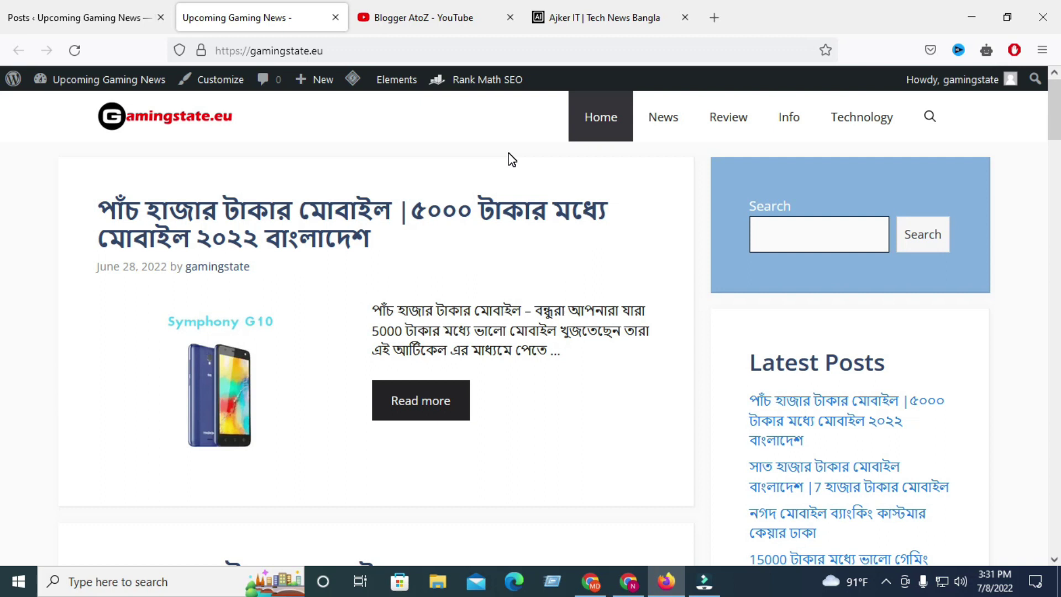
left_click(547, 17)
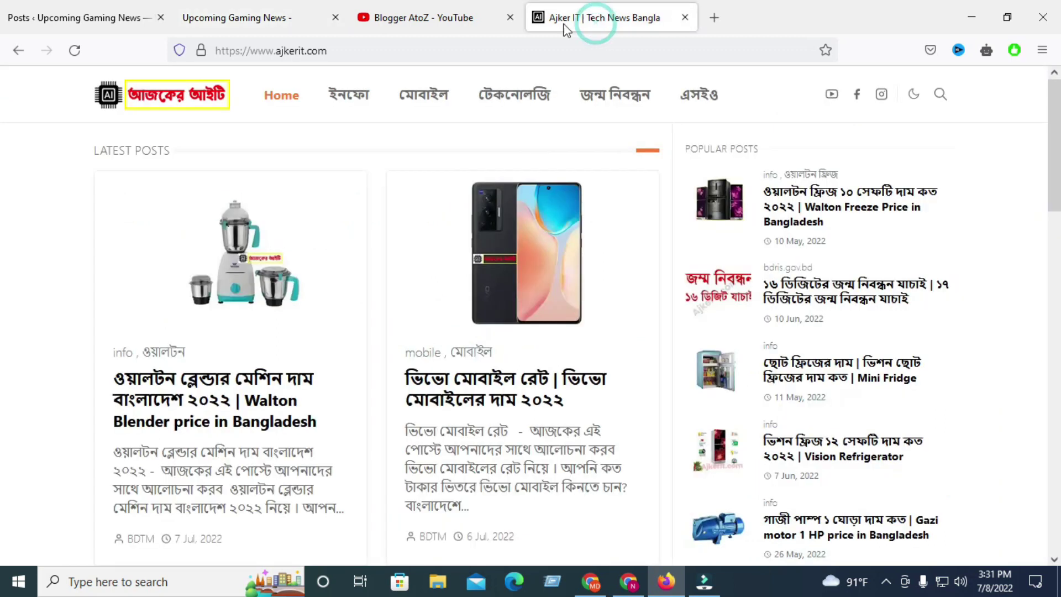